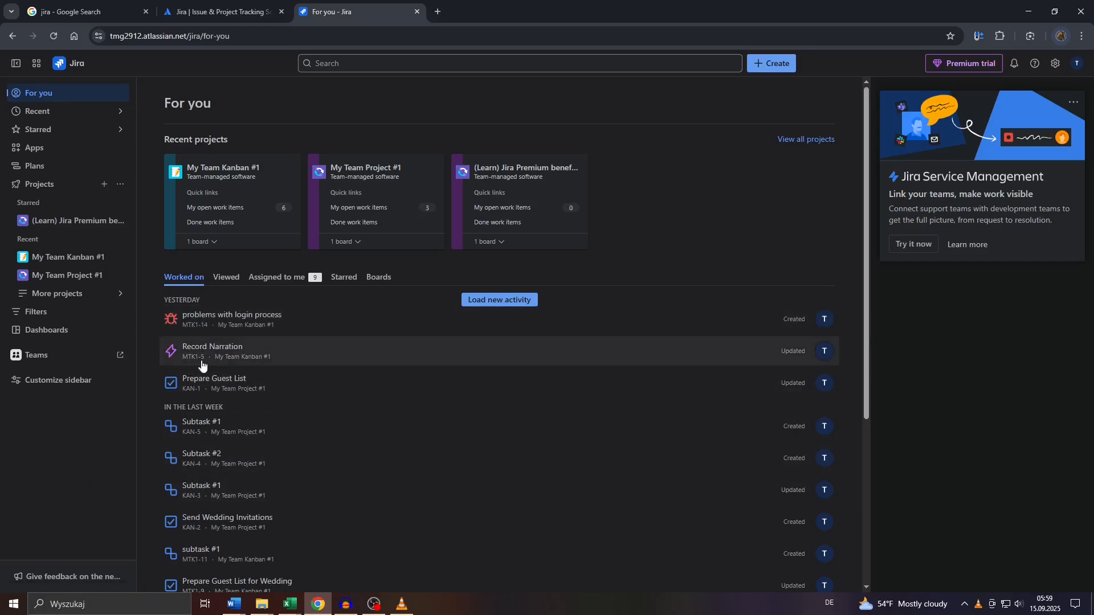
- Load the new activity into the list of recently worked-on items on the For you page
scroll(247, 415, down, 3)
scroll(238, 504, down, 1)
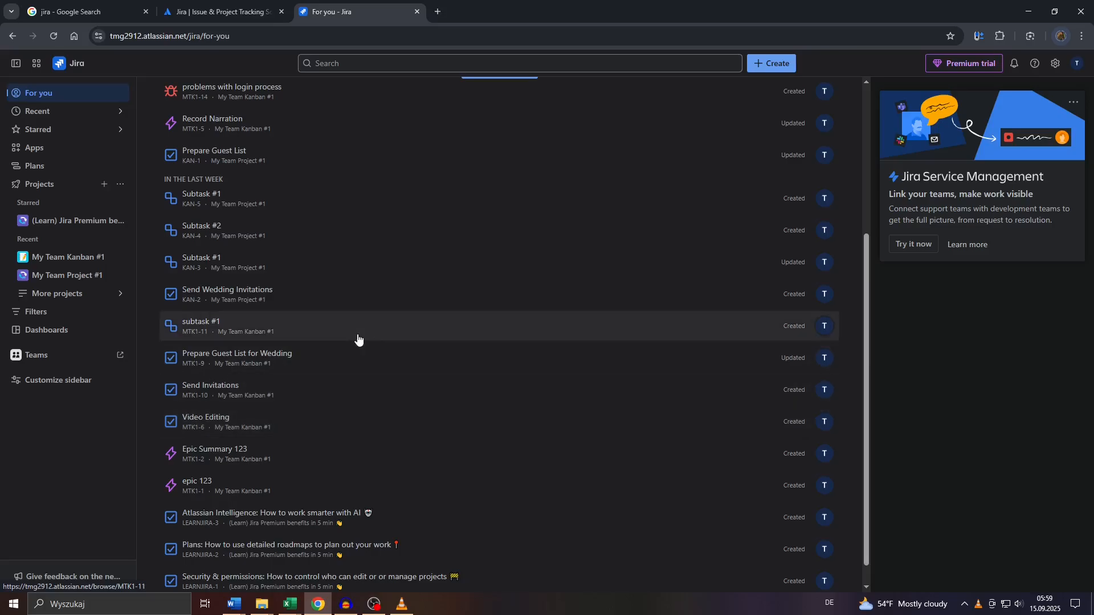
scroll(357, 339, up, 2)
scroll(358, 340, up, 2)
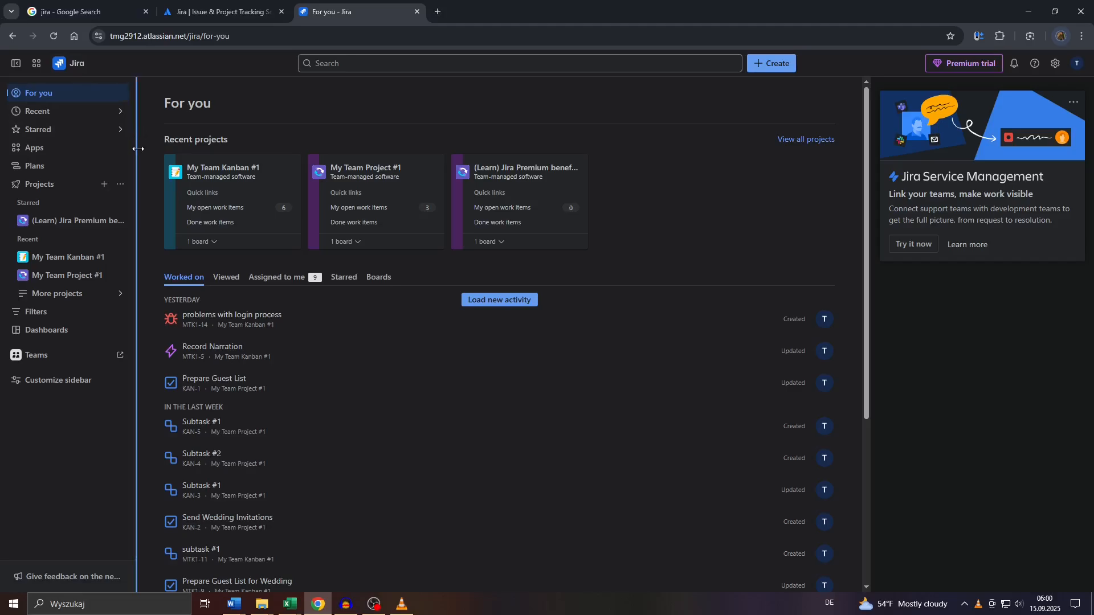
click(496, 300)
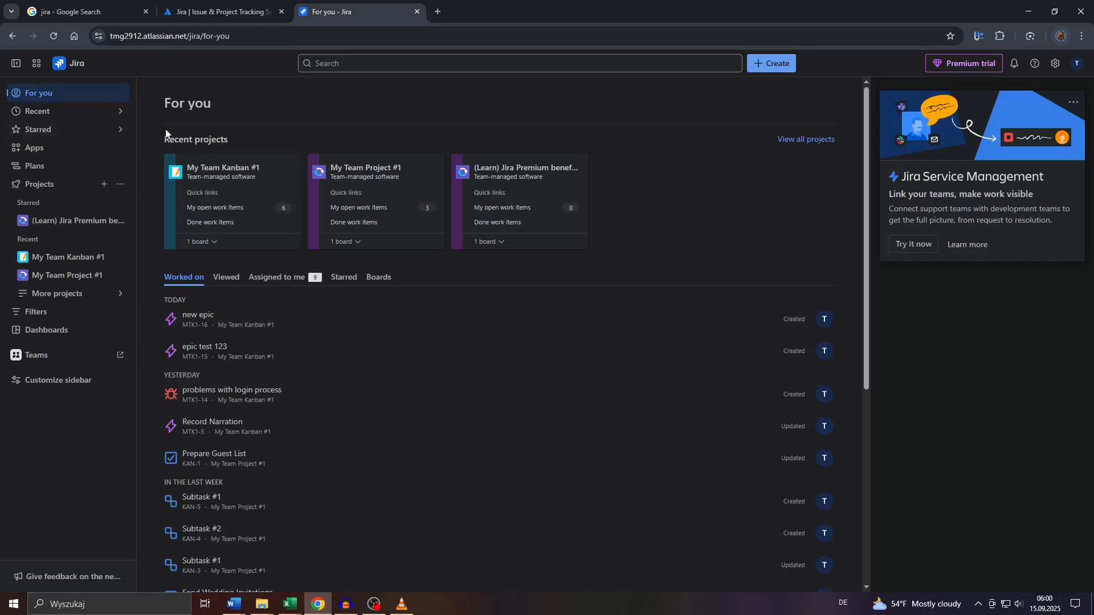
- Examine the Google search results for jira and the Atlassian Jira welcome page, and return to the Jira For you page
click(85, 11)
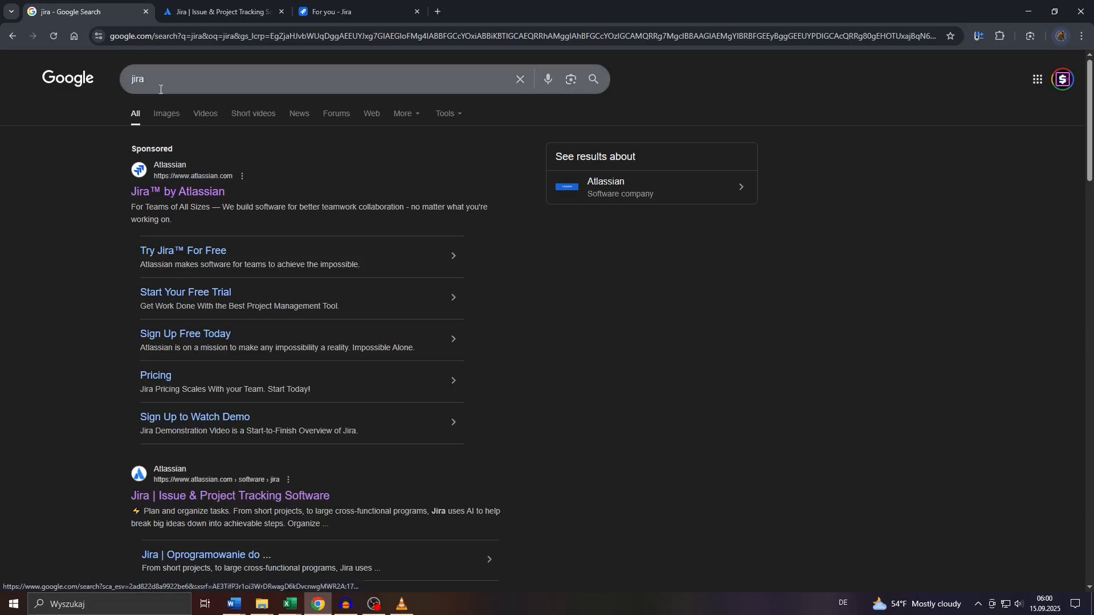
click(51, 217)
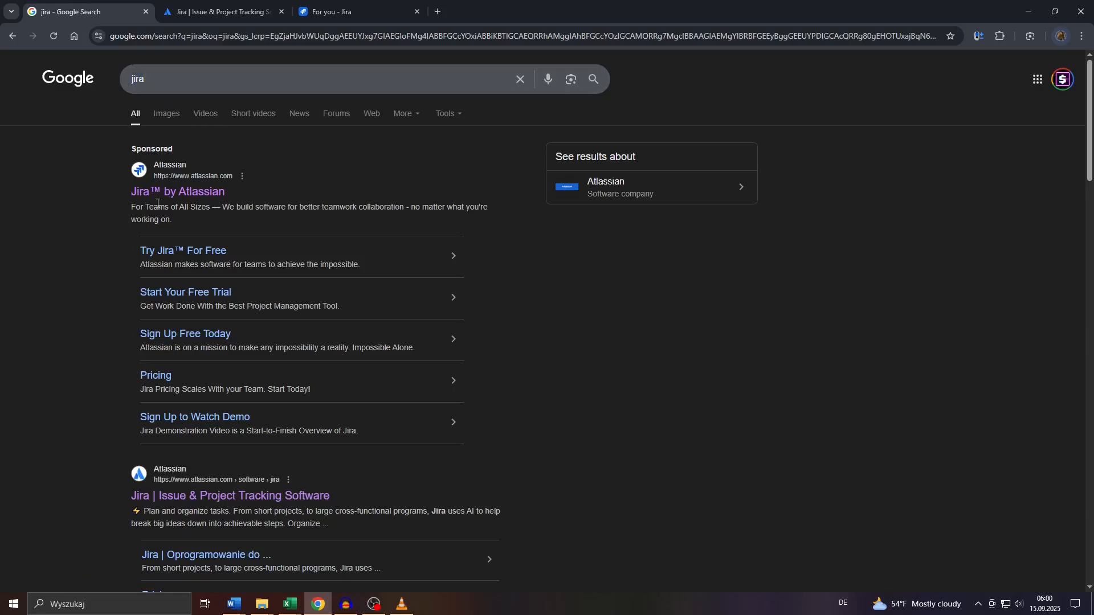
scroll(153, 293, down, 3)
scroll(152, 288, down, 2)
scroll(152, 288, up, 5)
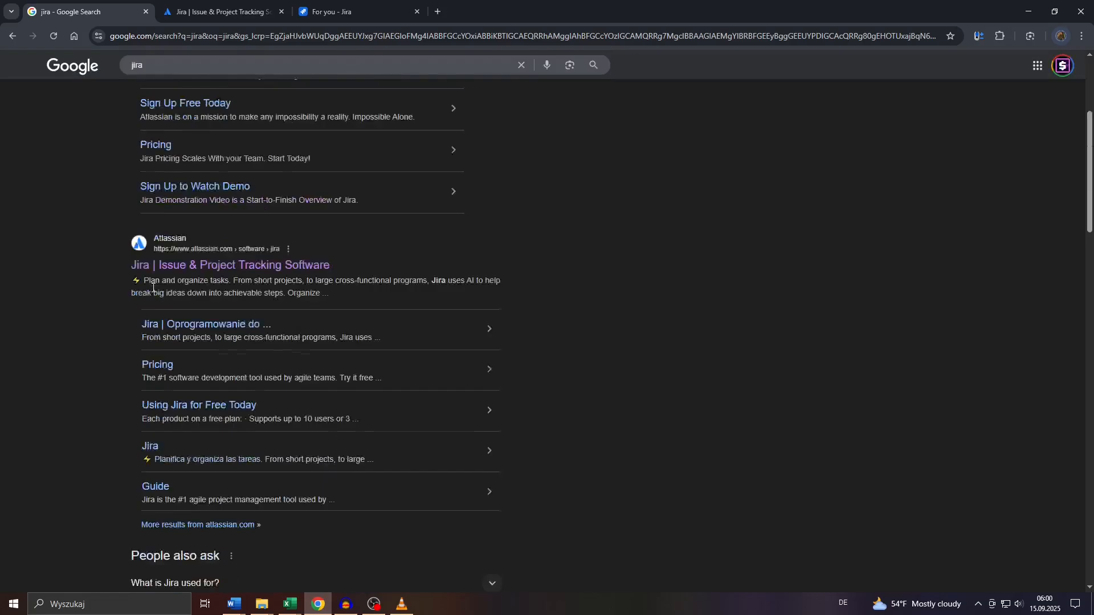
scroll(165, 201, down, 4)
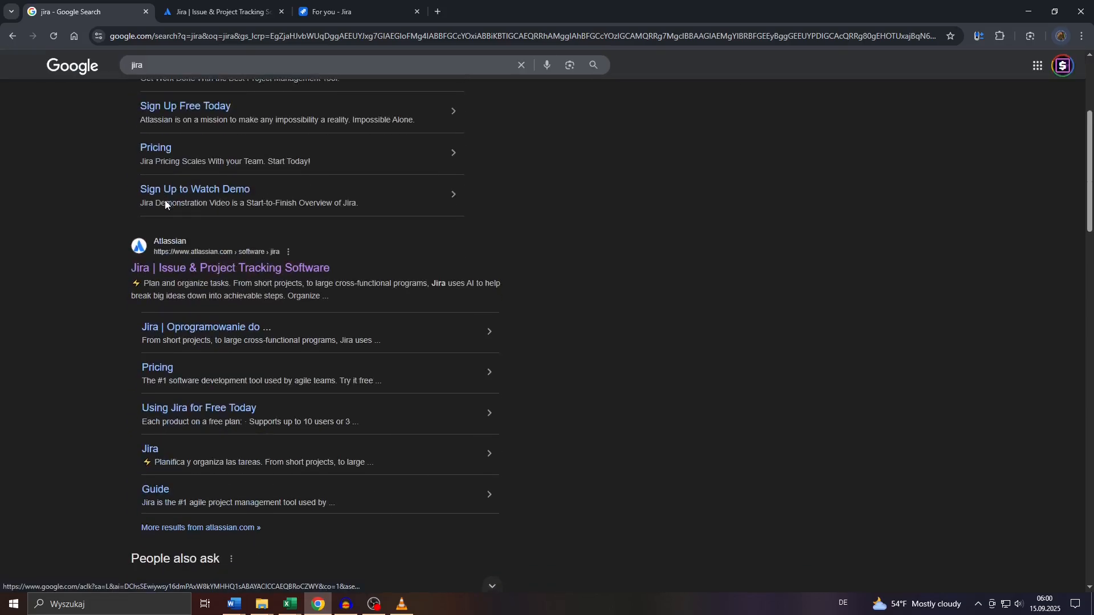
drag(339, 270, 77, 275)
click(76, 274)
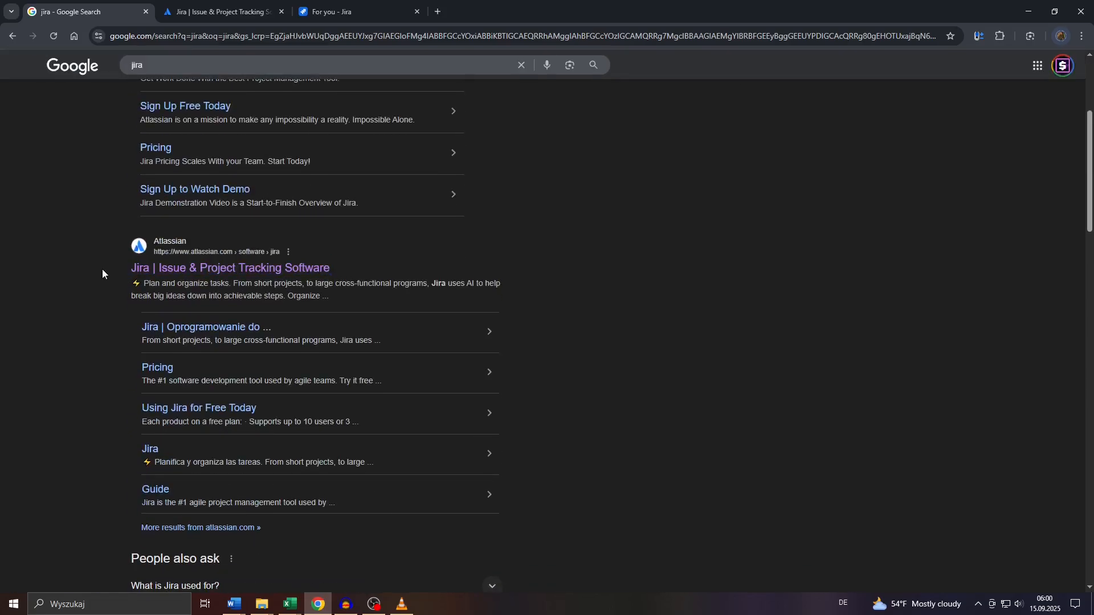
click(174, 12)
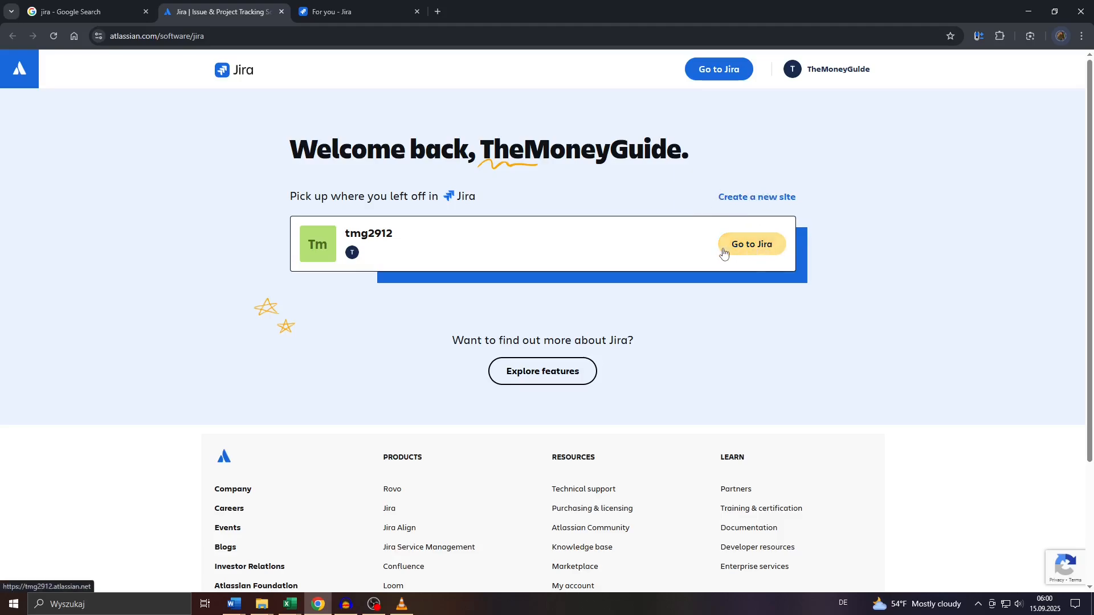
click(352, 12)
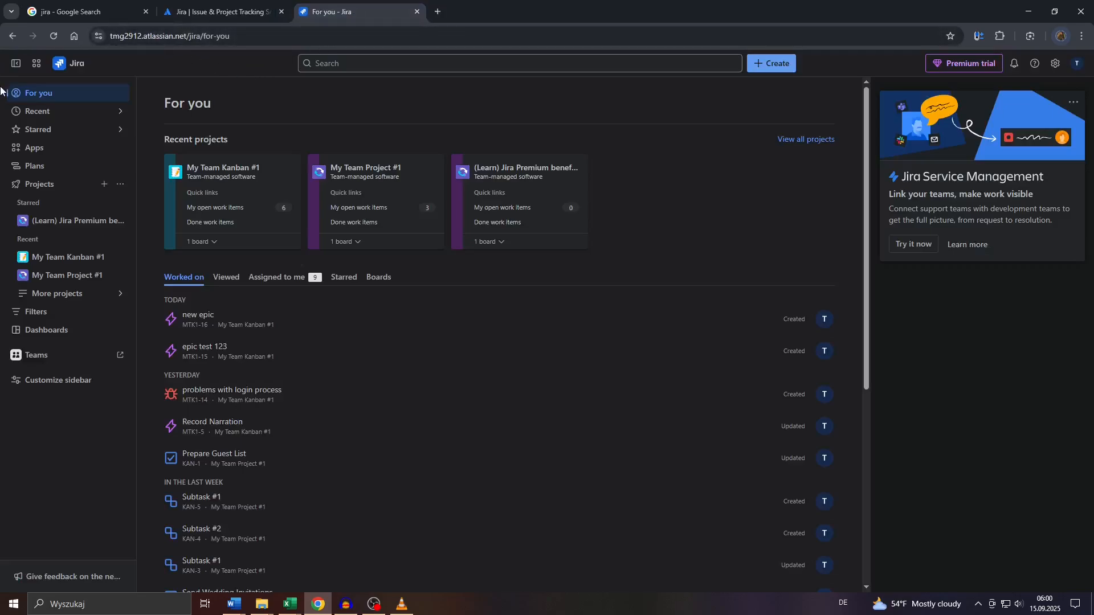
- Dismiss the Jira Service Management promotion on the For you page as not interested
scroll(1, 98, up, 5)
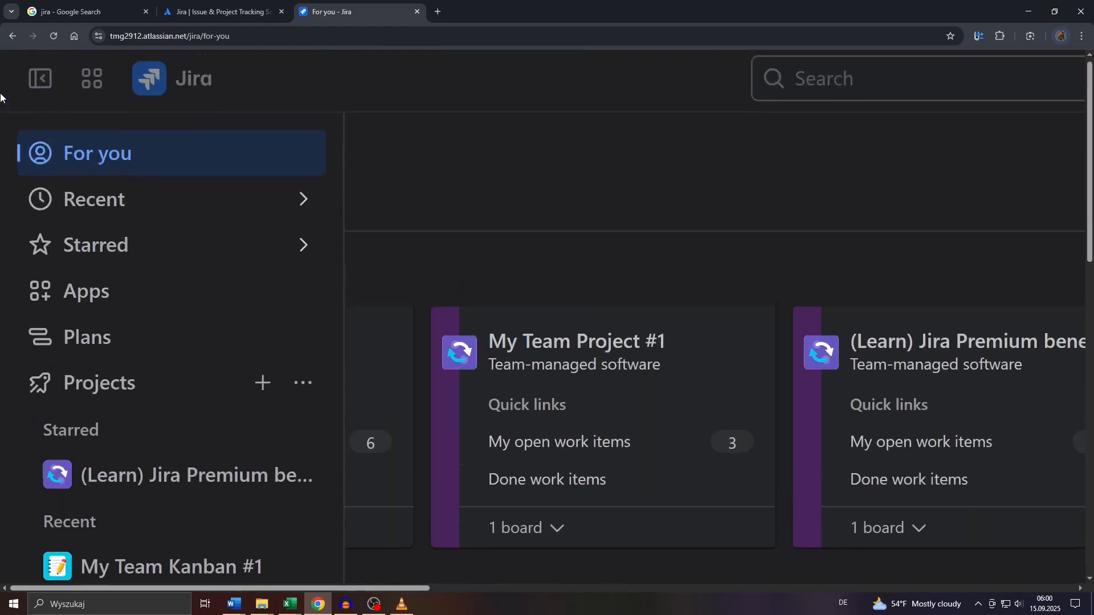
scroll(89, 155, down, 5)
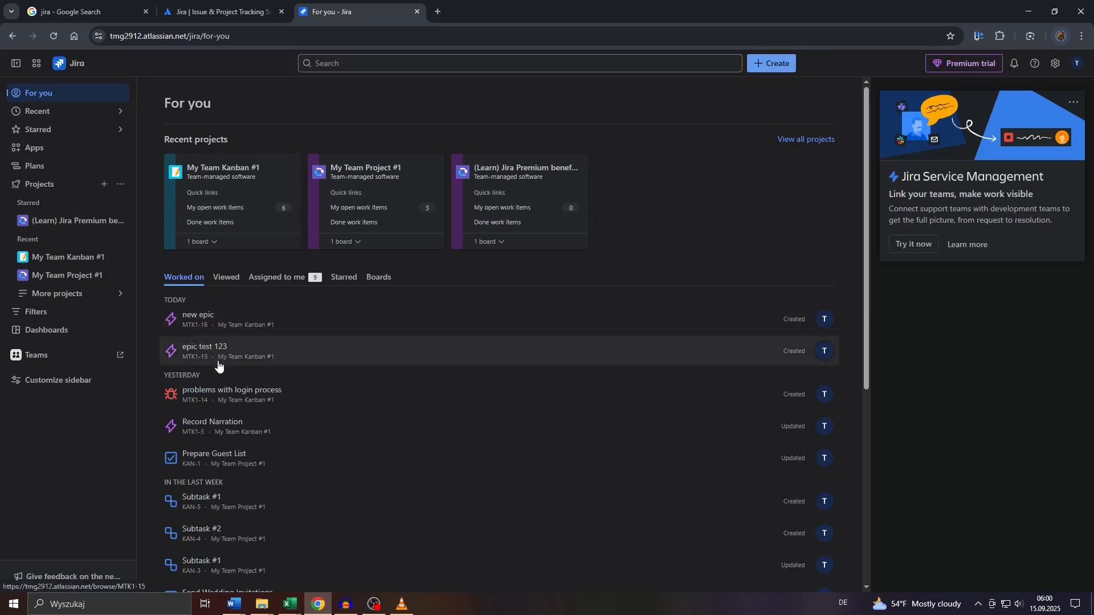
scroll(219, 364, down, 3)
scroll(211, 363, up, 3)
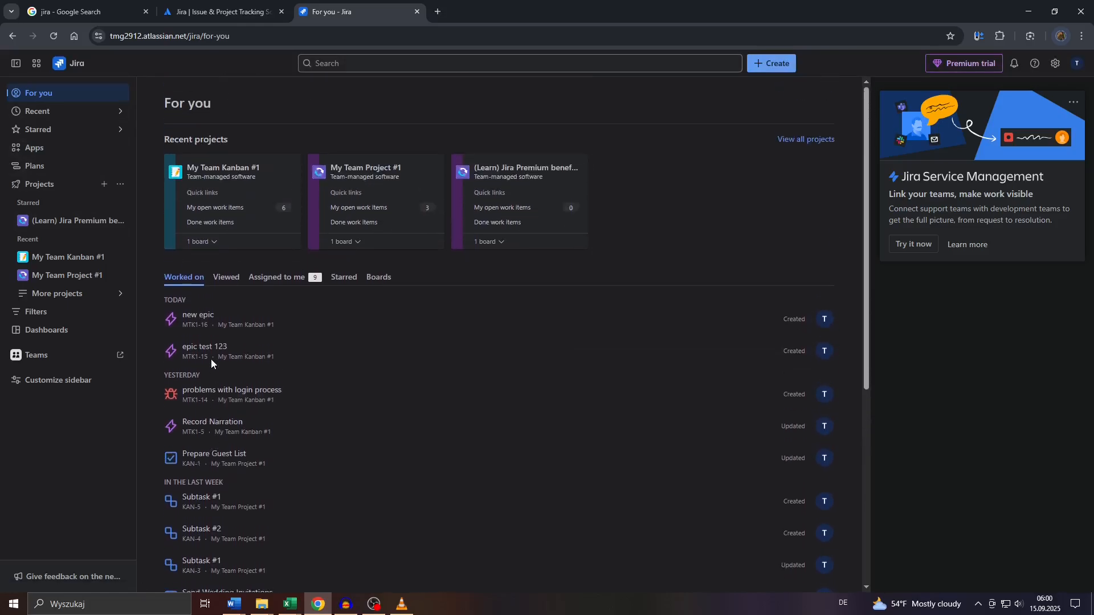
scroll(211, 363, down, 3)
scroll(210, 364, up, 3)
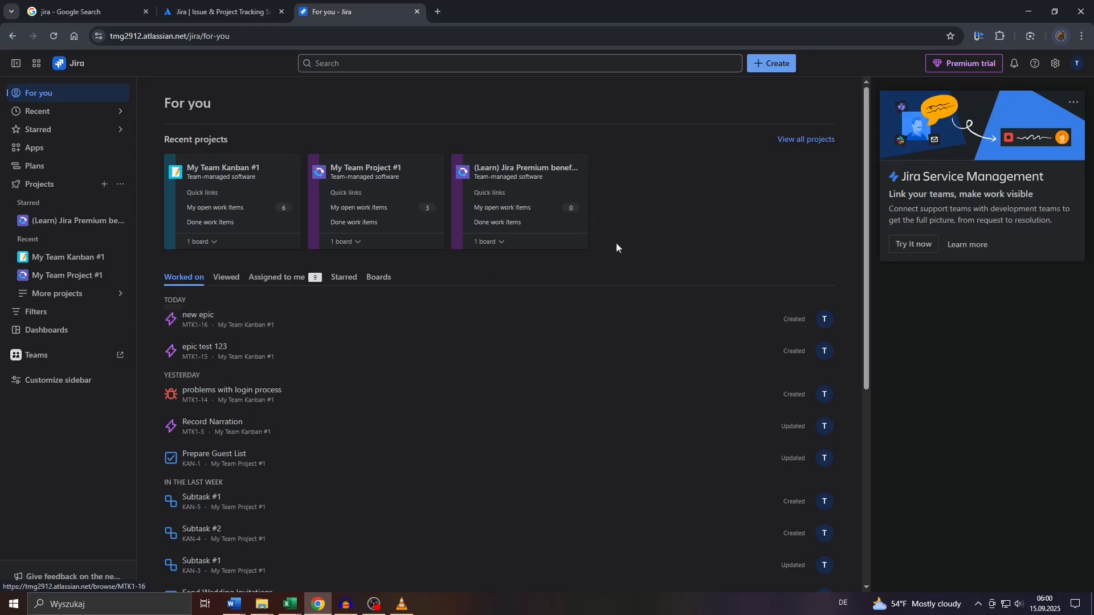
click(1073, 102)
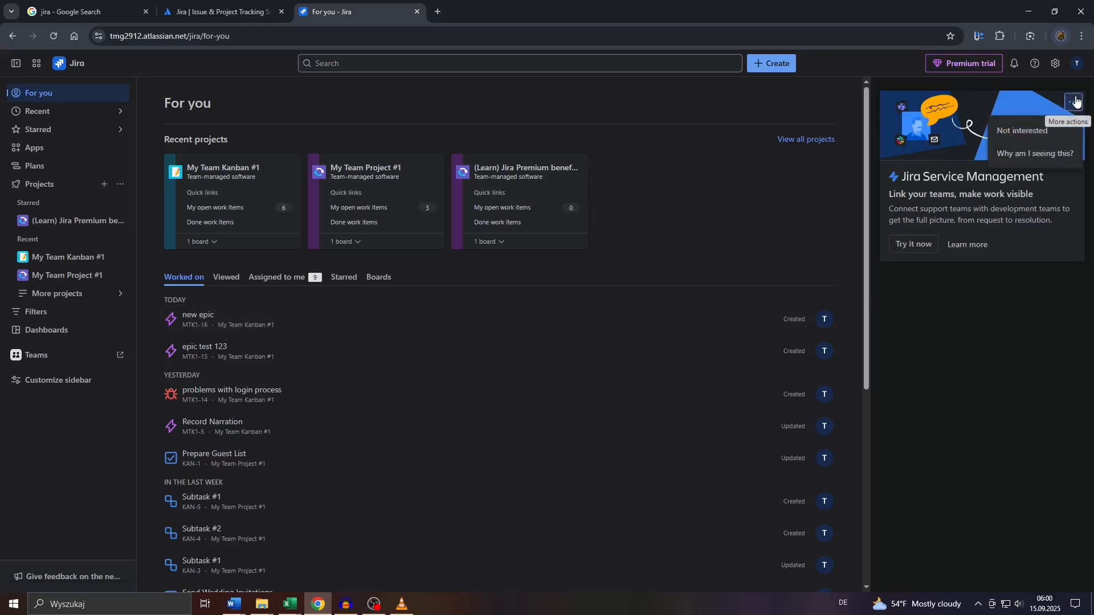
click(1028, 132)
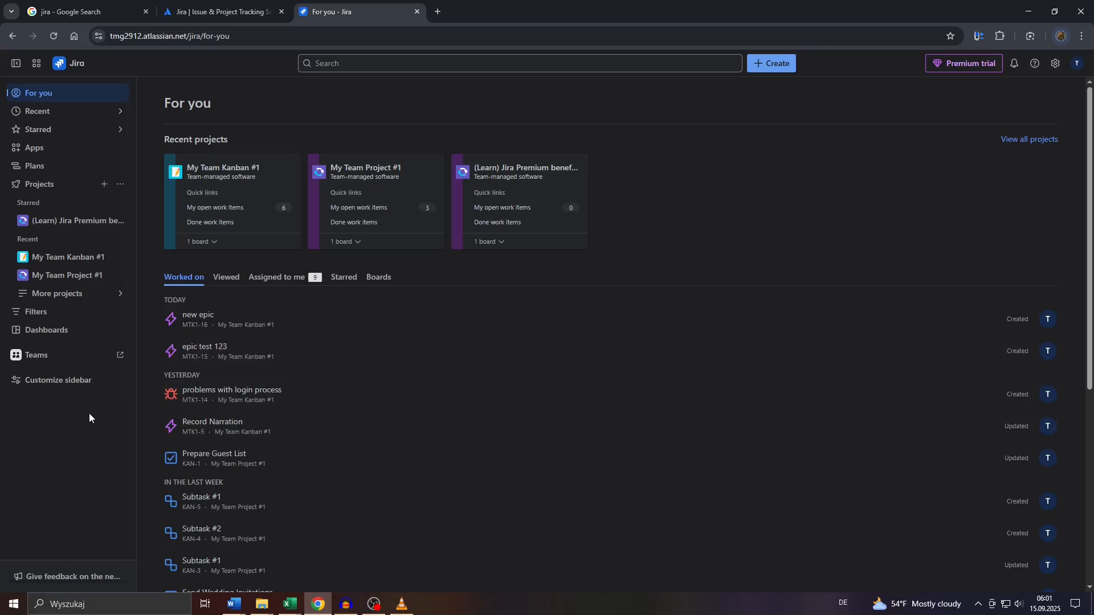
- Open the "new epic" work item from today's activity and view the list of available filters
click(201, 320)
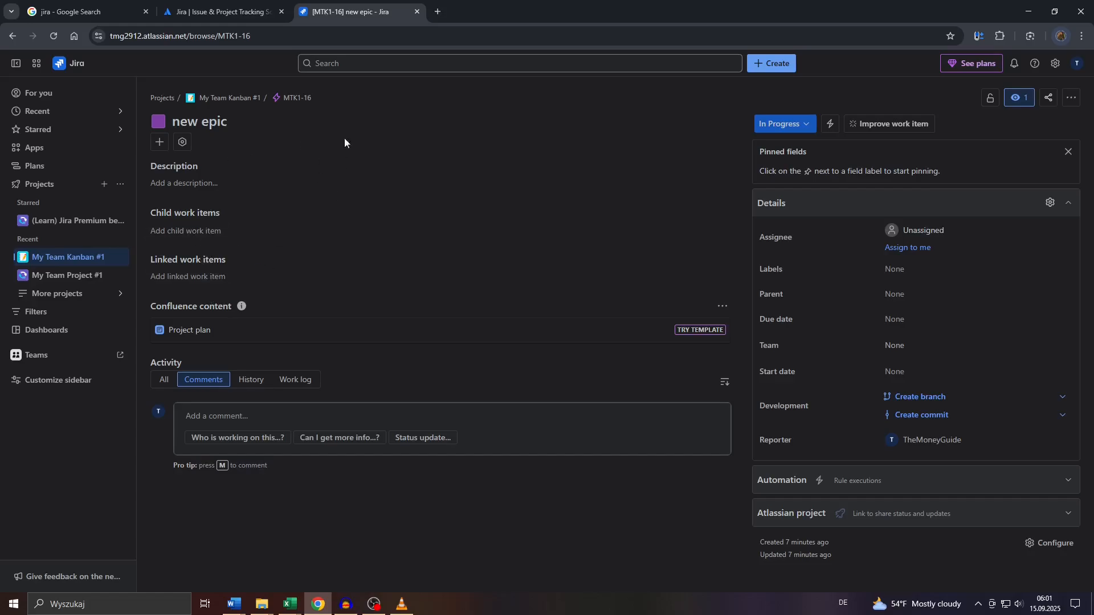
click(42, 186)
click(43, 186)
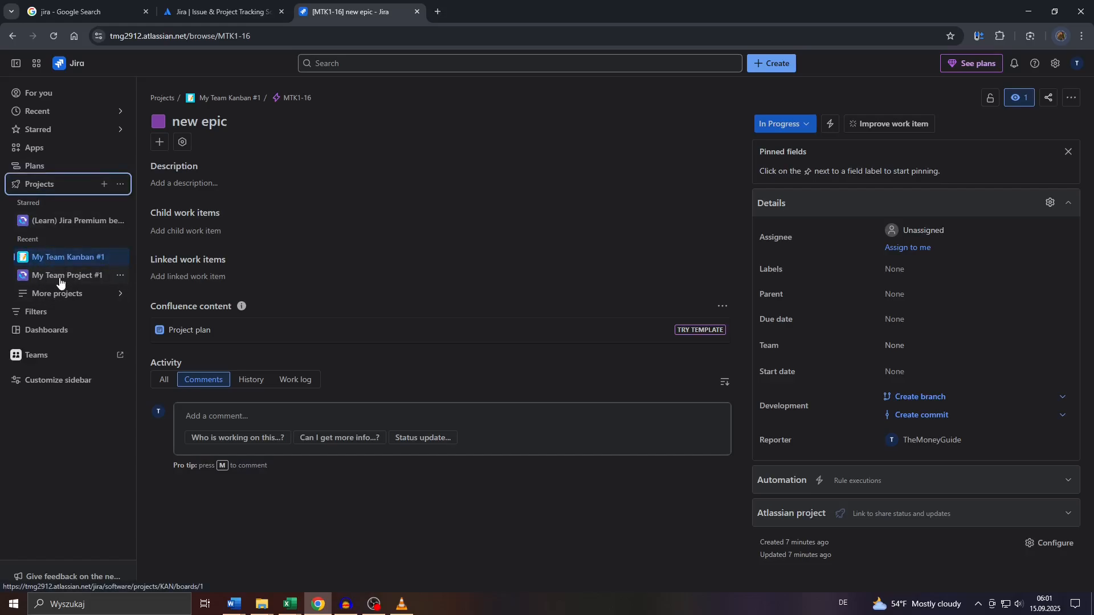
click(33, 311)
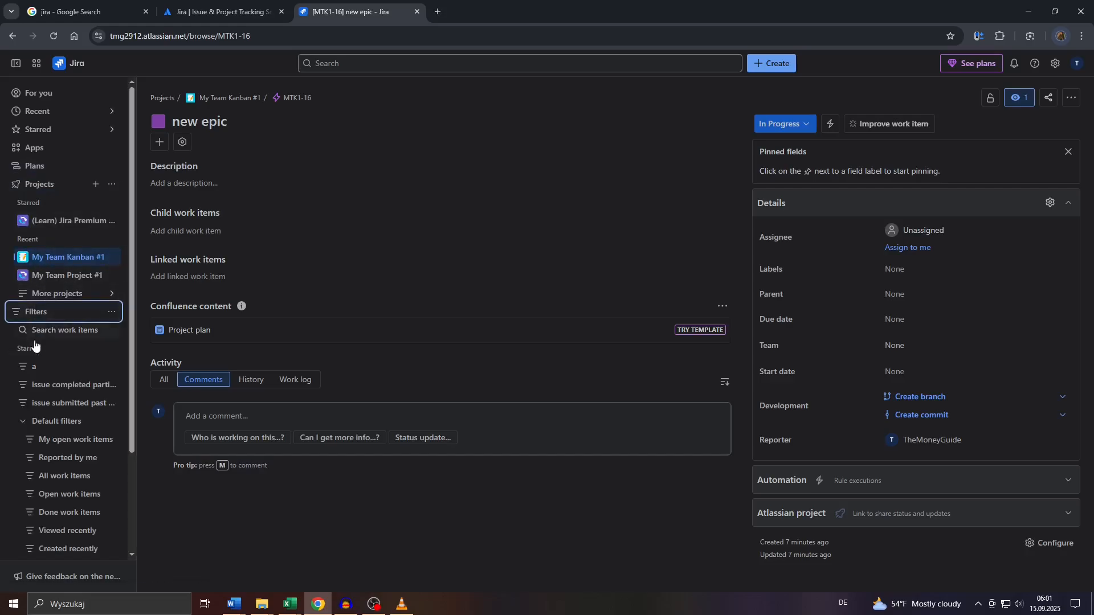
click(18, 313)
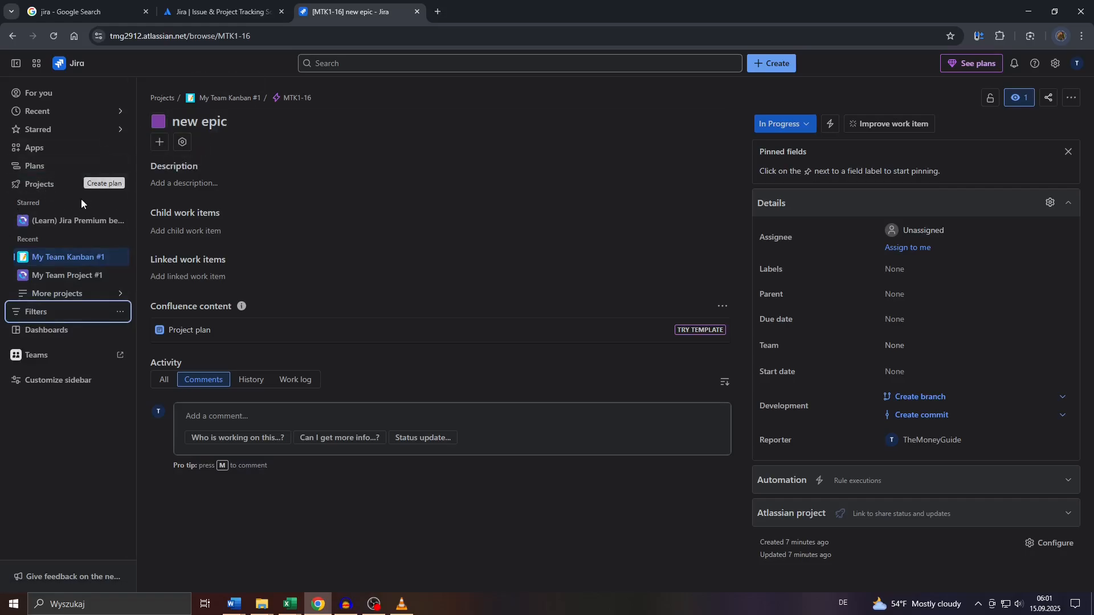
- Open the overview of all projects
click(164, 101)
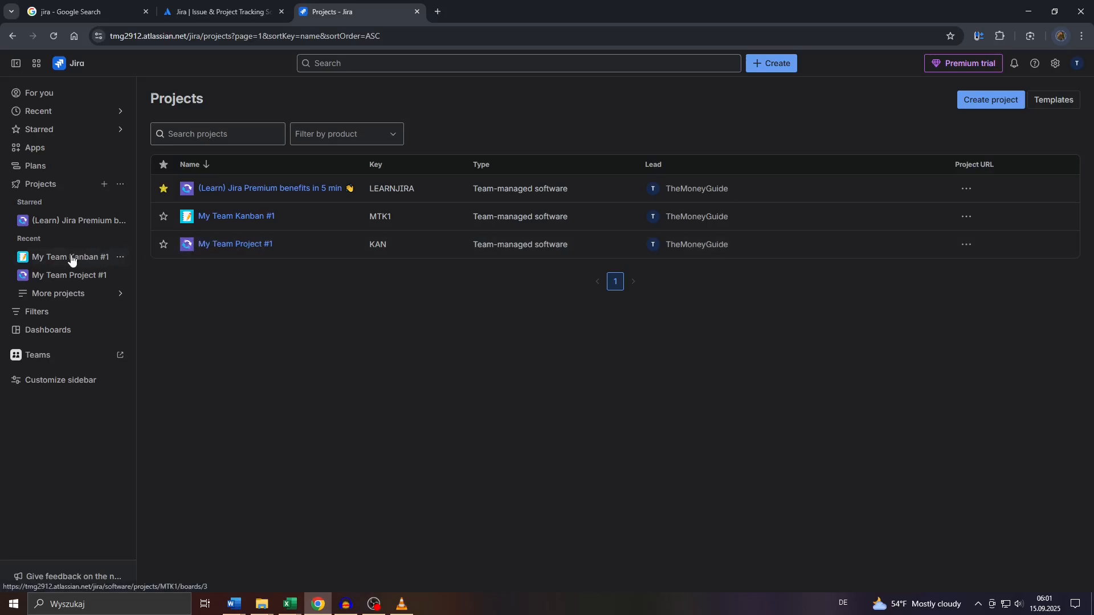
click(13, 186)
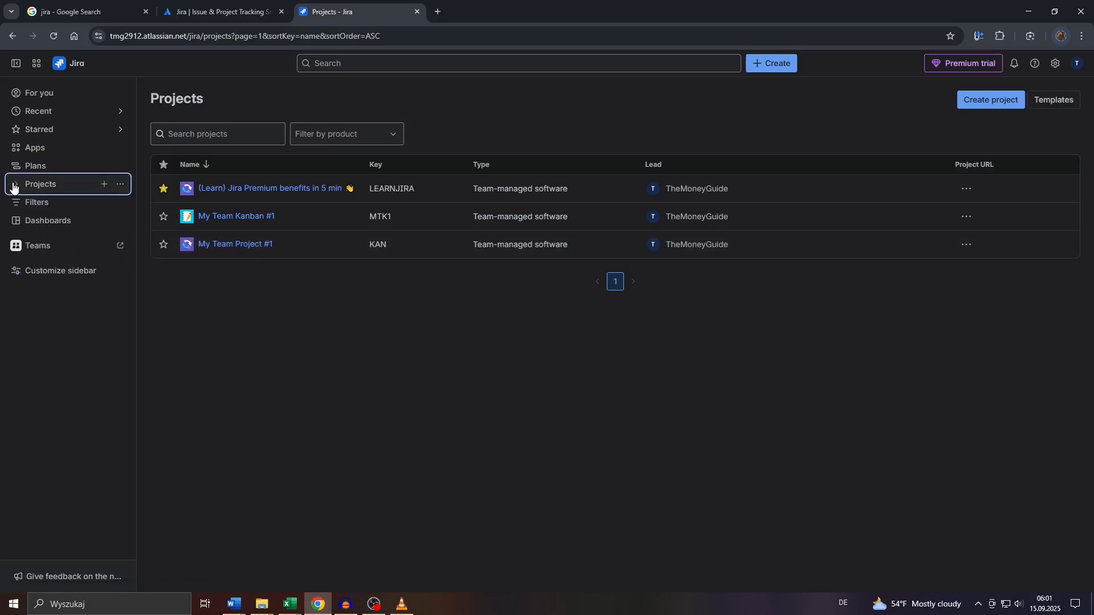
click(13, 187)
click(13, 187)
click(13, 187)
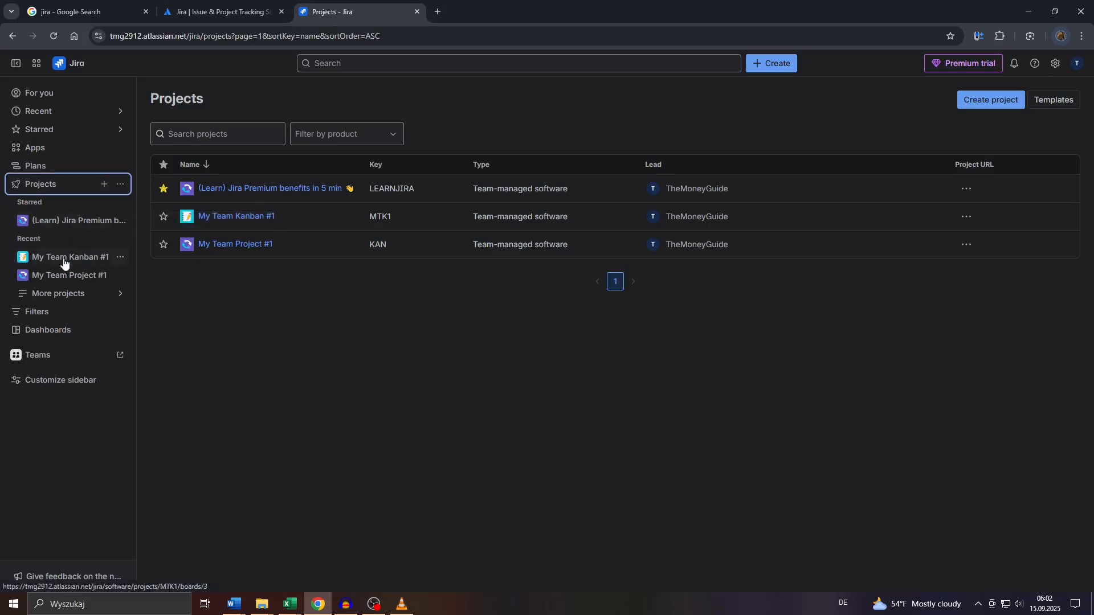
click(61, 294)
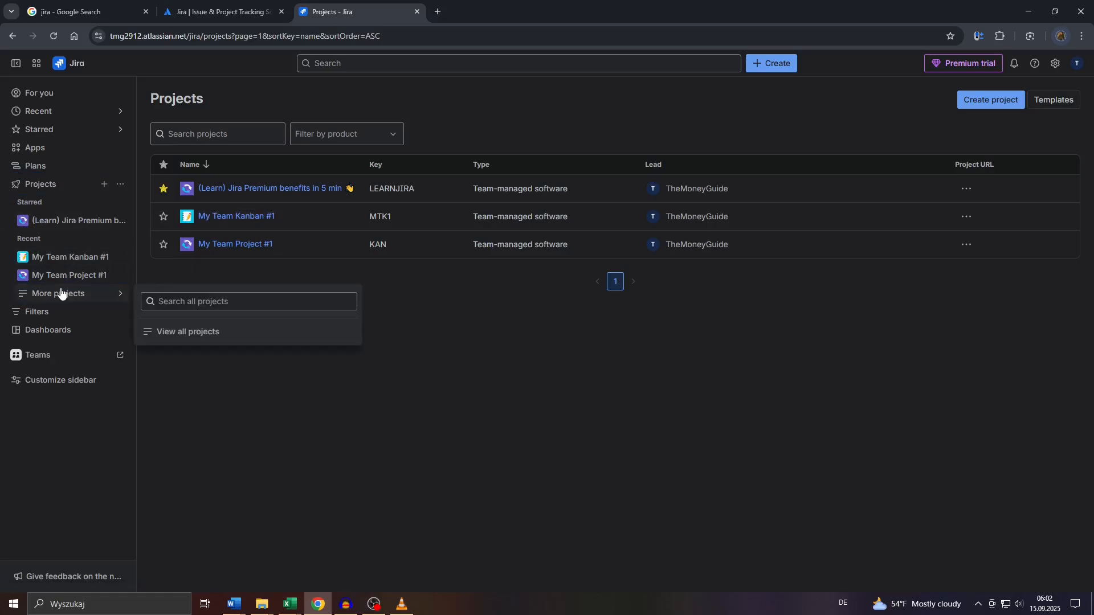
click(178, 331)
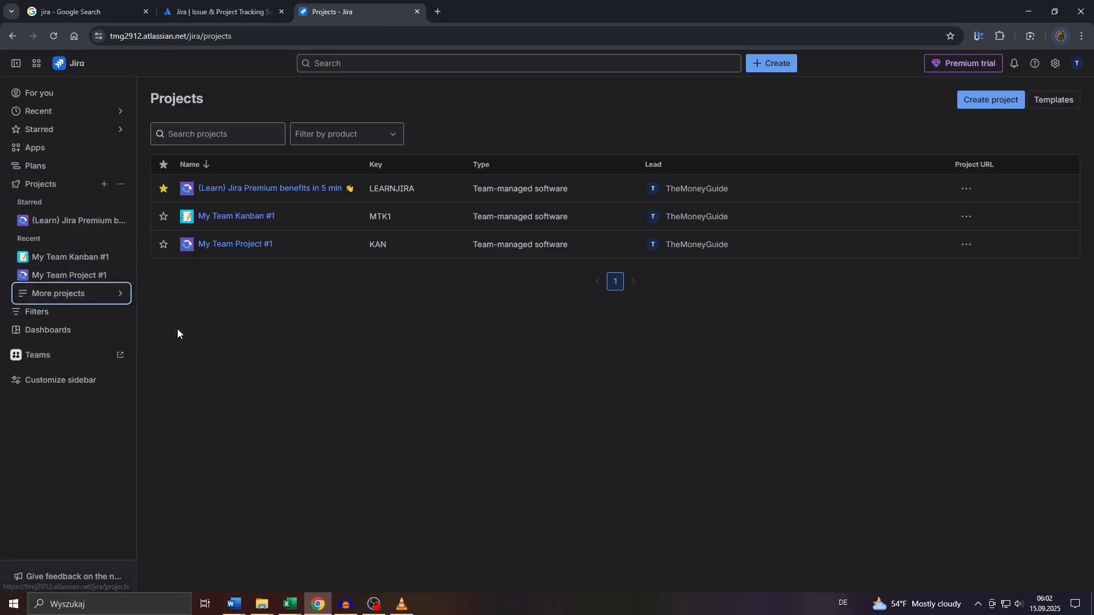
click(153, 101)
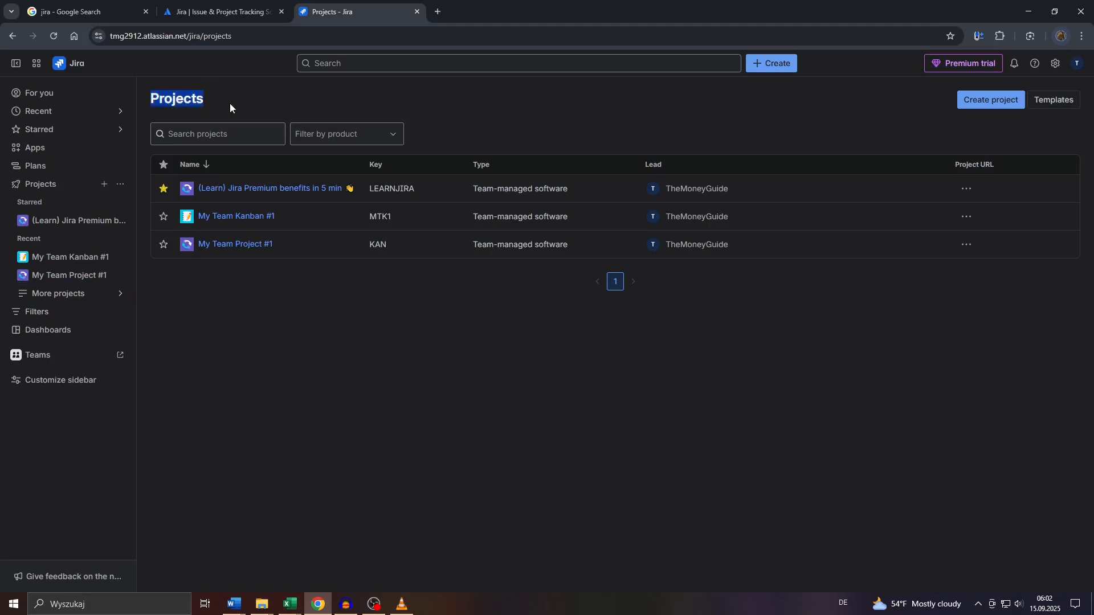
- Open the board of the My Team Kanban #1 project, with a look at the My Team Project #1 board in between
click(227, 221)
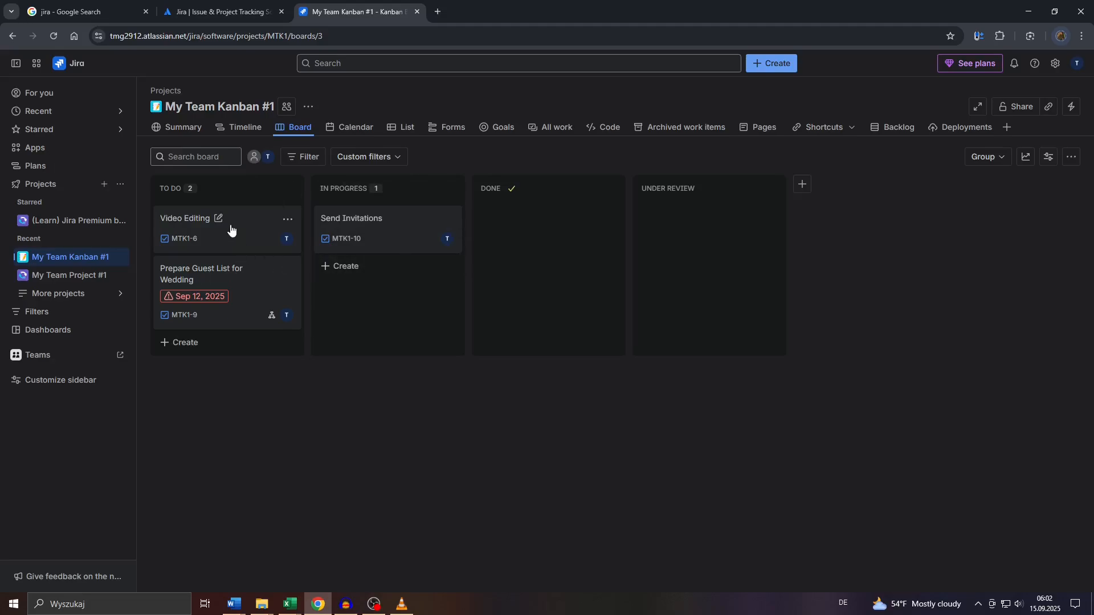
click(73, 275)
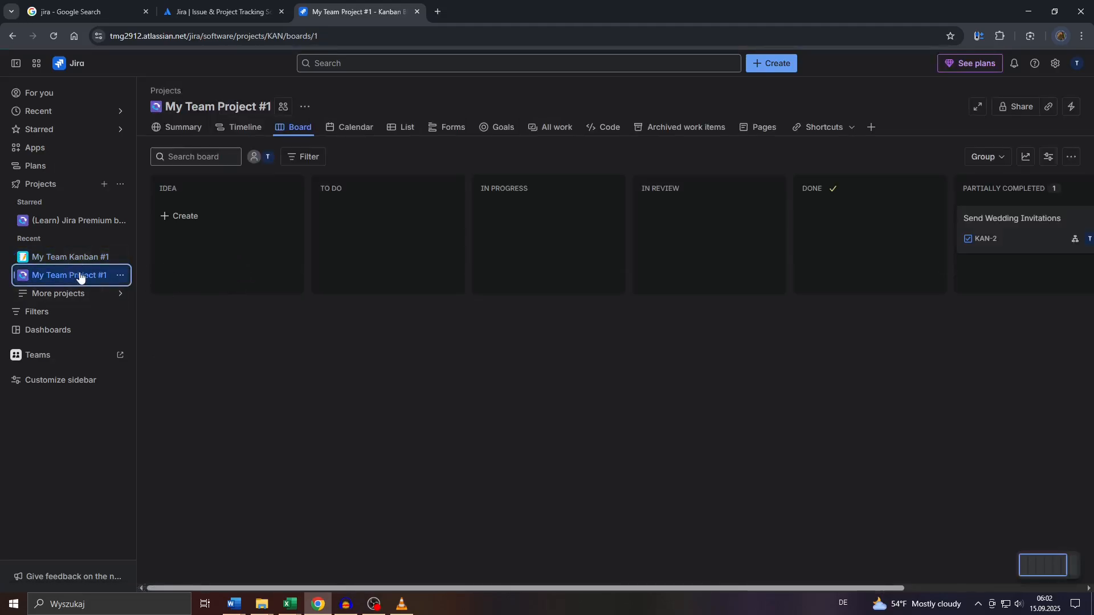
click(78, 259)
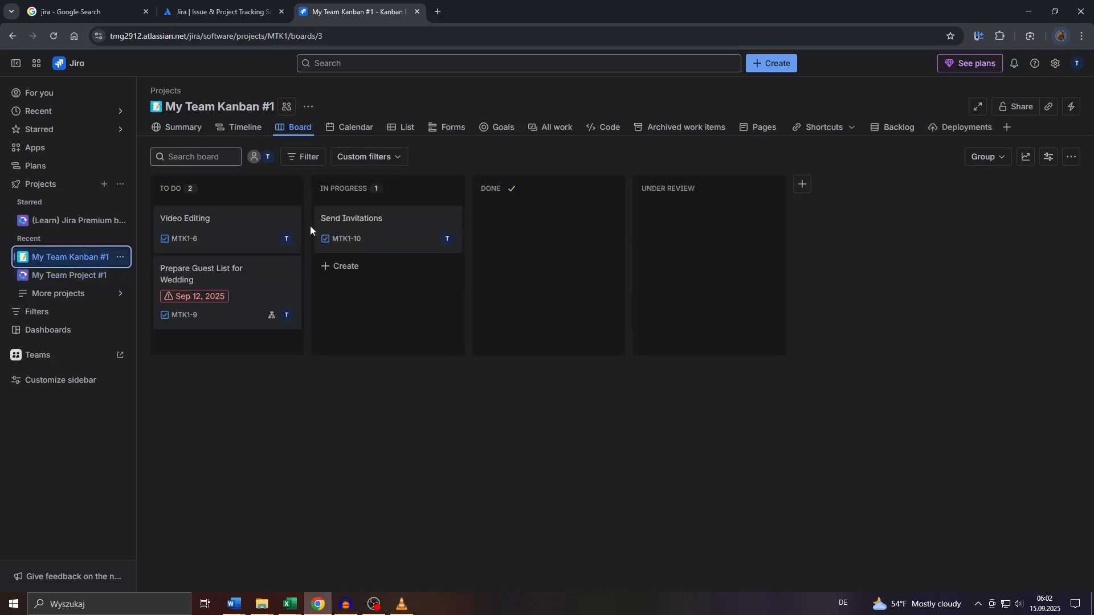
- View the timeline of the My Team Kanban #1 project and open its backlog
click(250, 128)
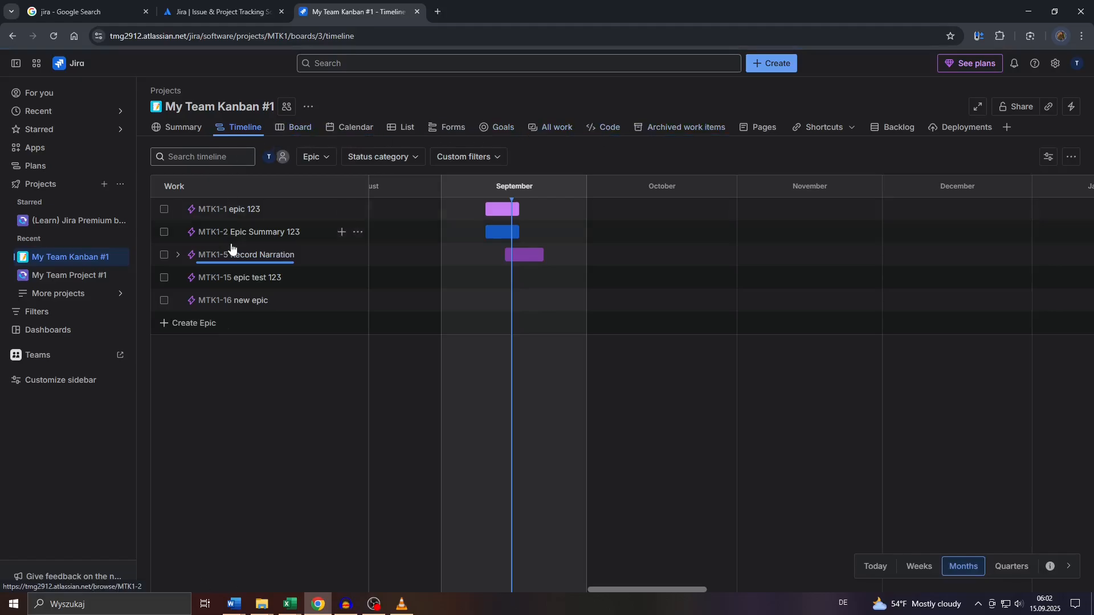
click(893, 129)
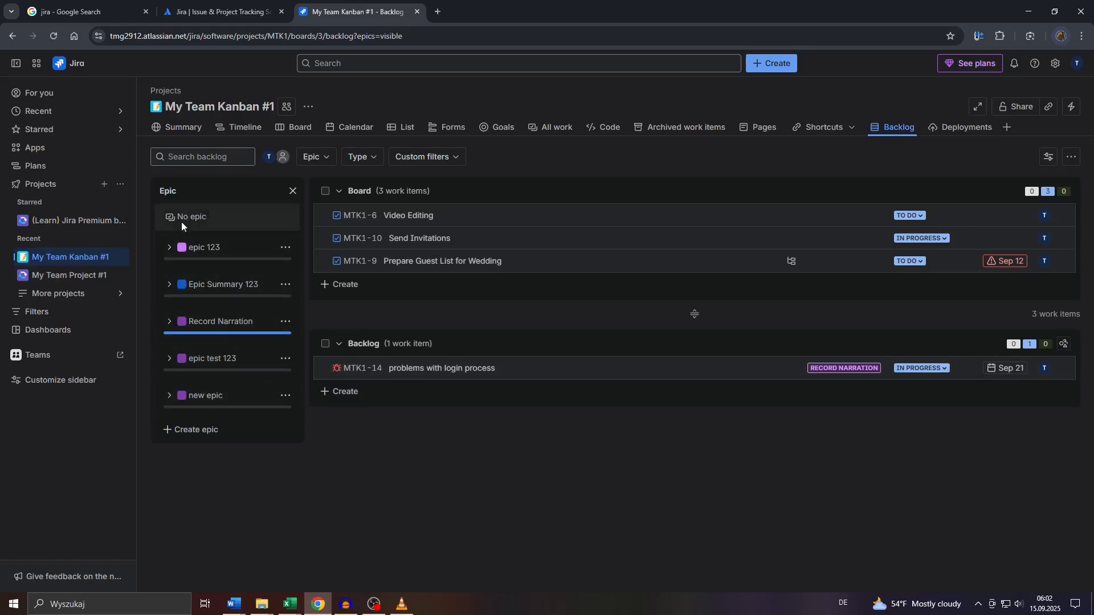
- Examine which additional views can be added to the My Team Kanban #1 project's navigation, without adding any
click(1004, 128)
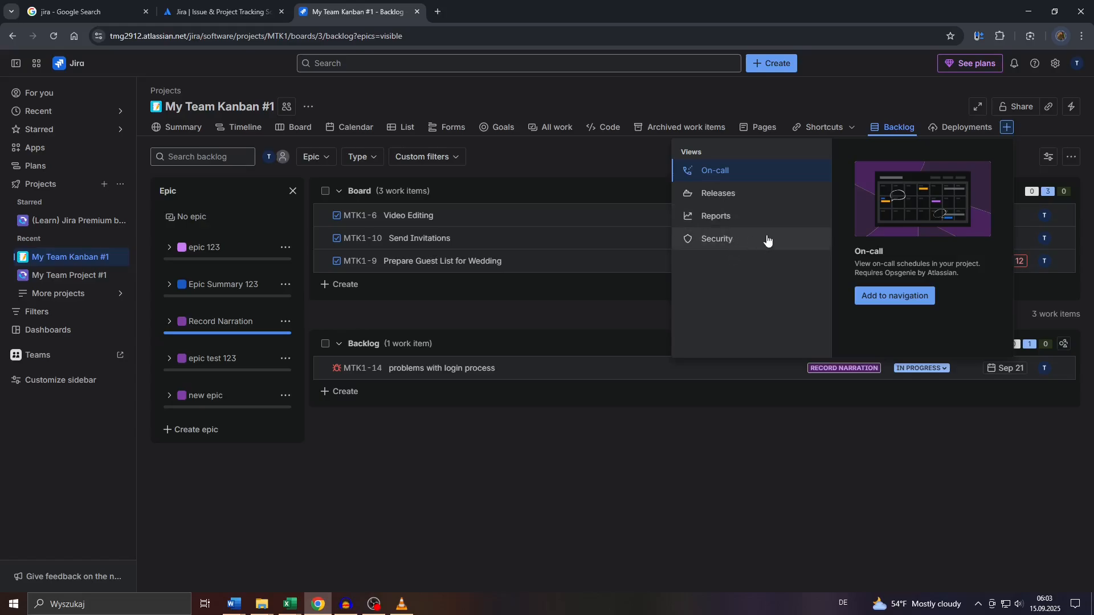
click(872, 118)
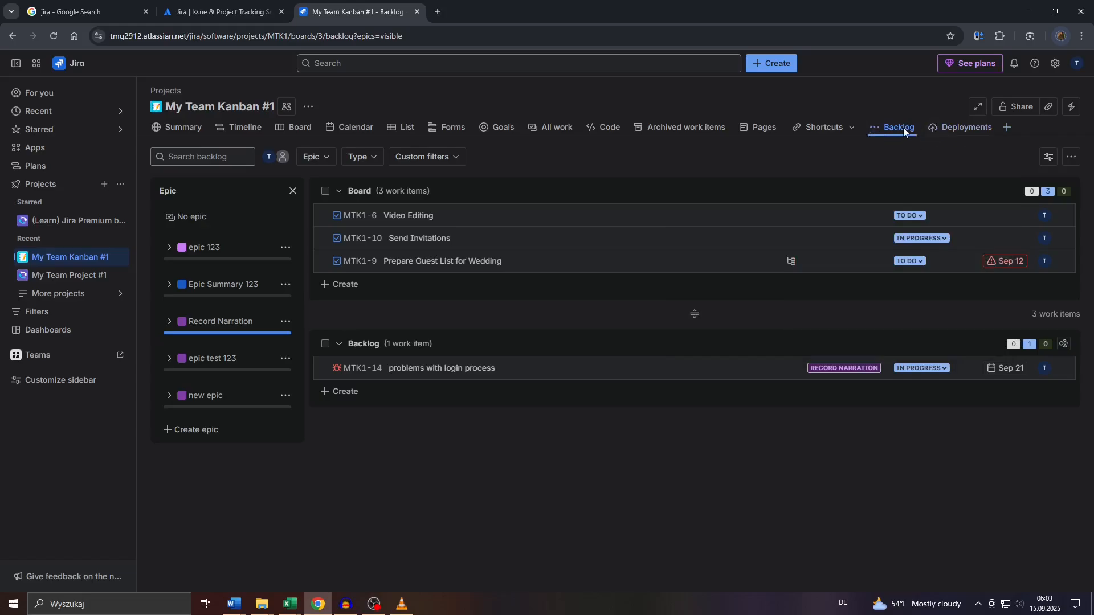
click(1007, 127)
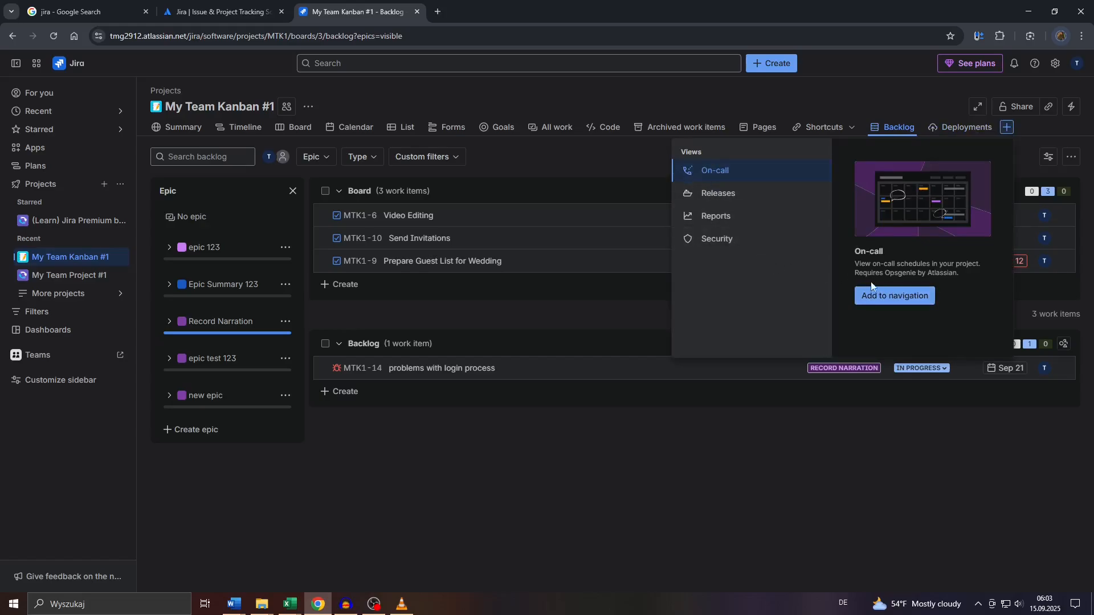
click(729, 436)
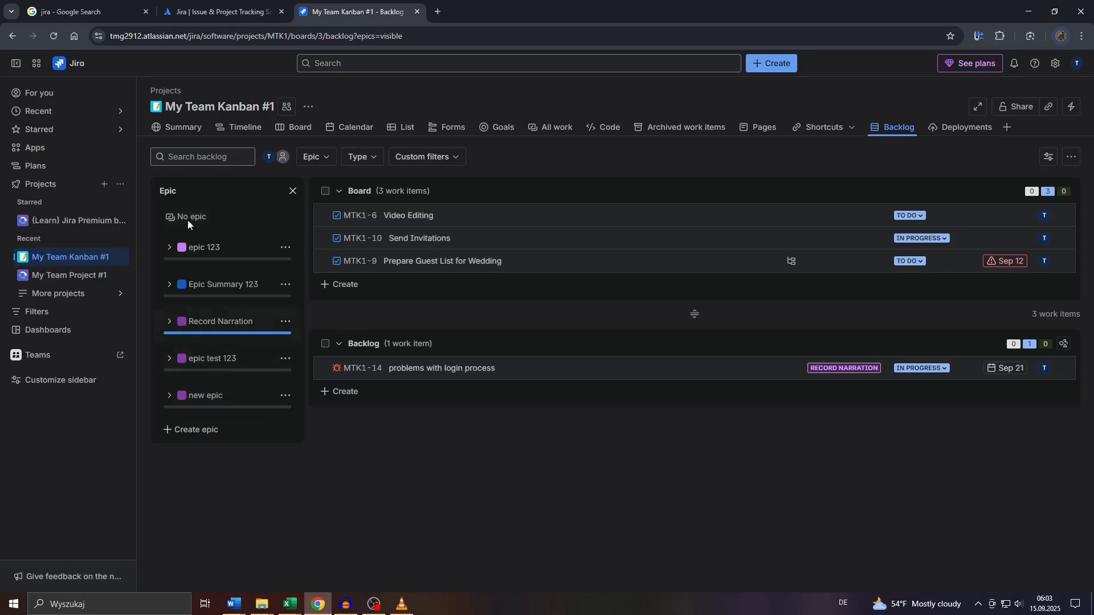
- Close the backlog's epic panel and turn it back on in the view settings
click(293, 191)
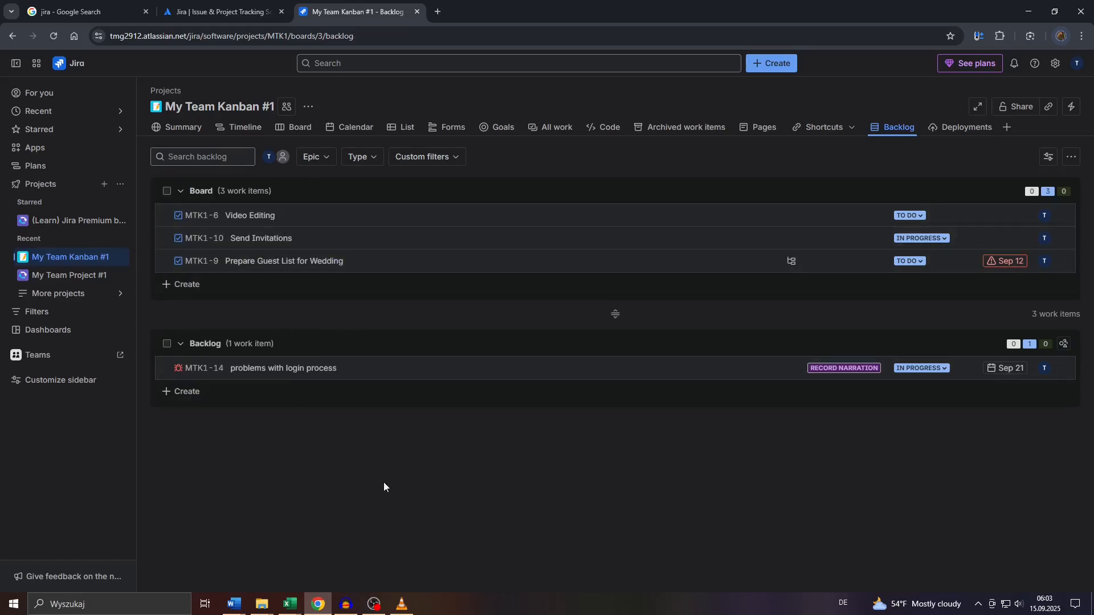
click(1046, 162)
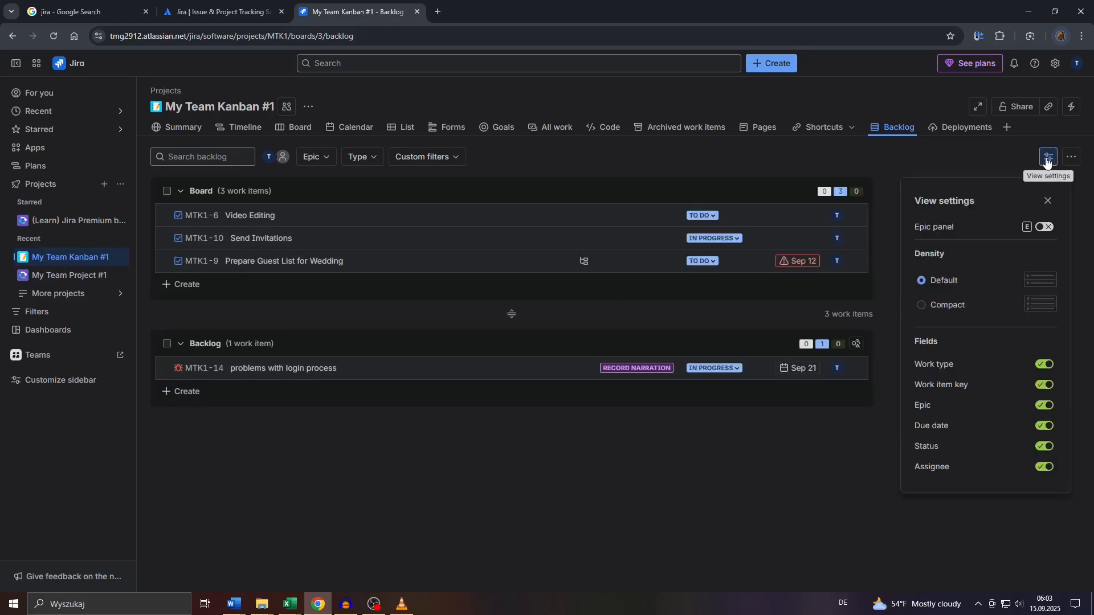
click(1043, 229)
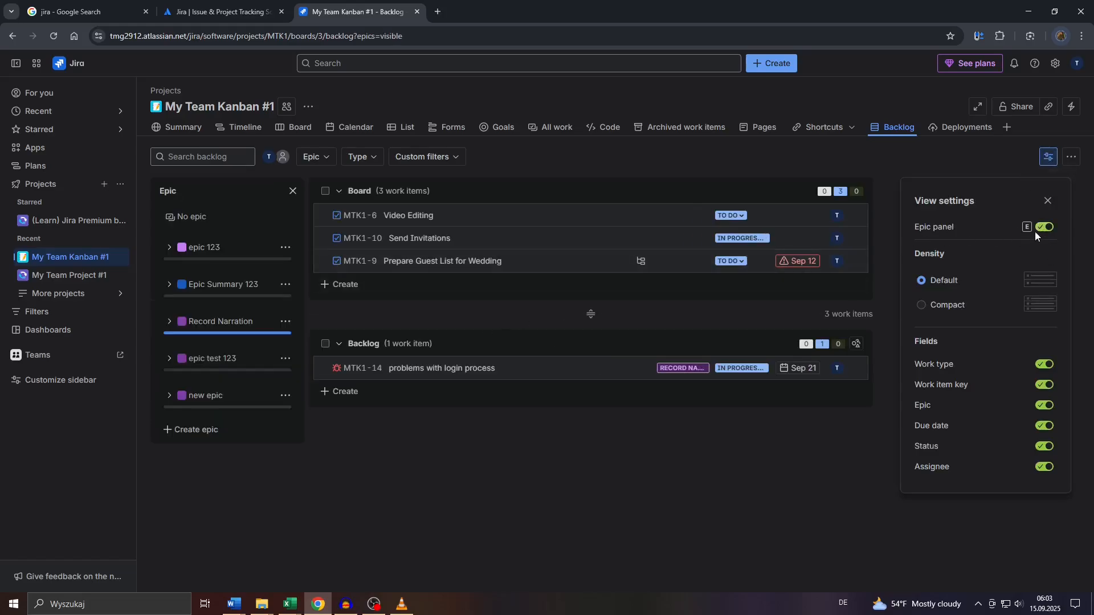
- Hide the epic panel, show it again and hide it once more
key(e)
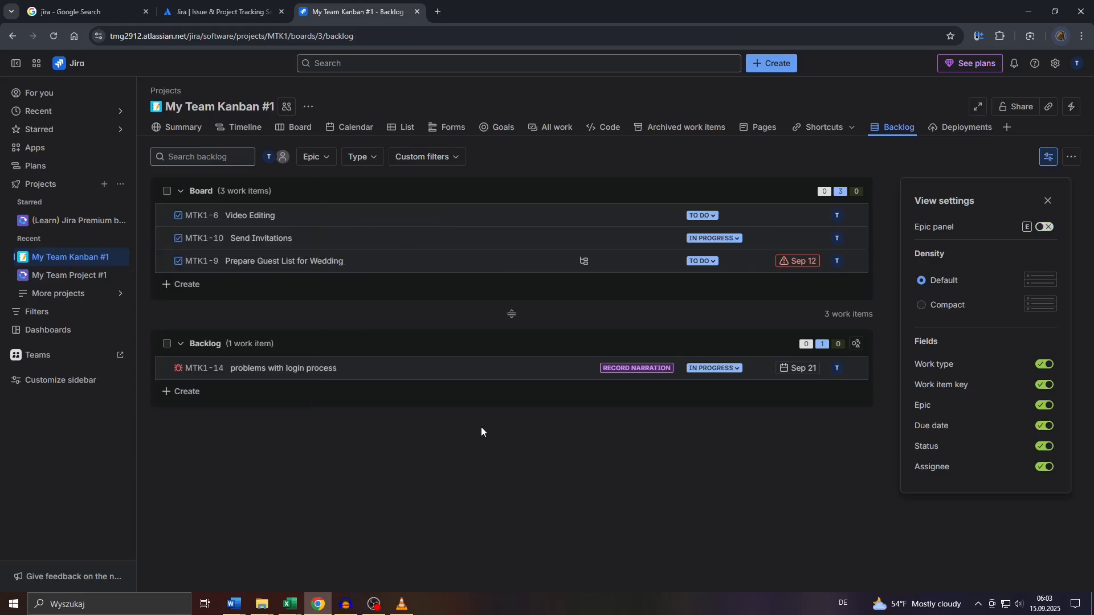
key(e)
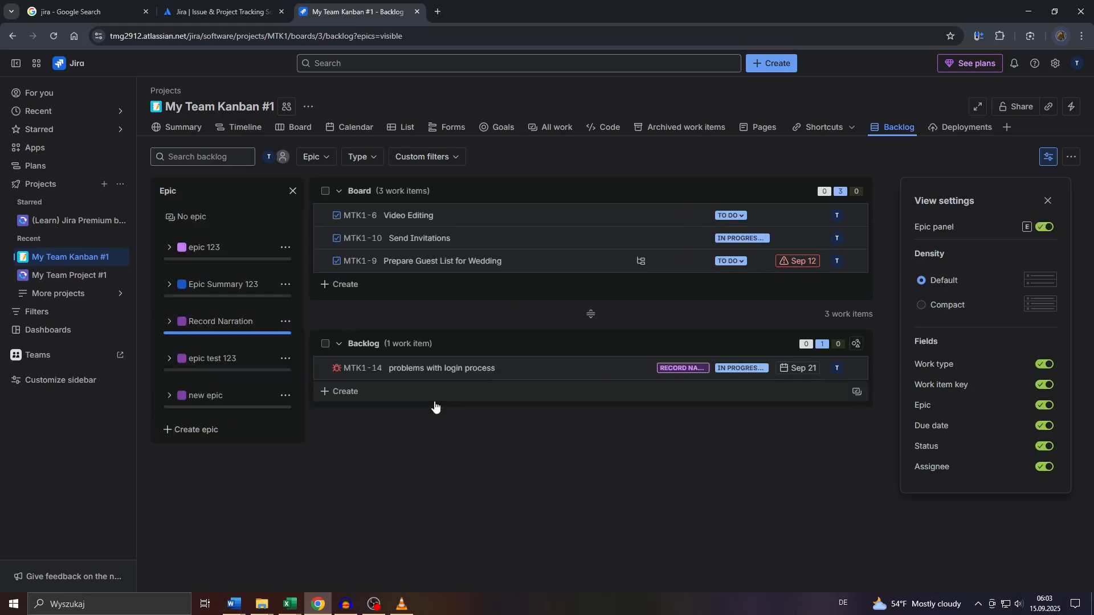
key(e)
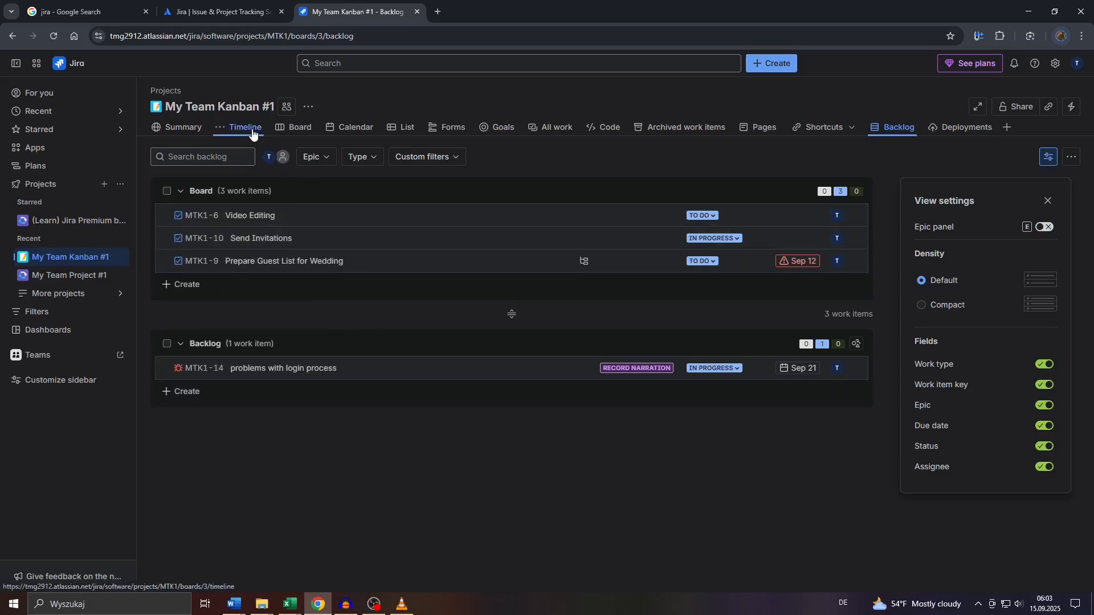
- Compare the epics in the project's timeline with those in the backlog, turning on the backlog's epic panel
click(252, 131)
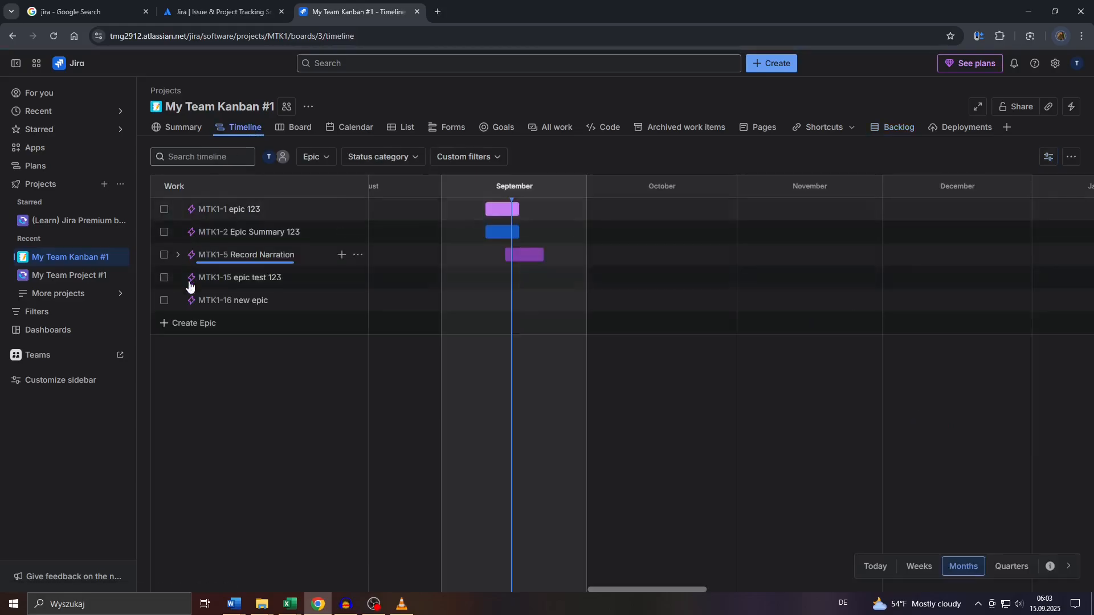
click(892, 131)
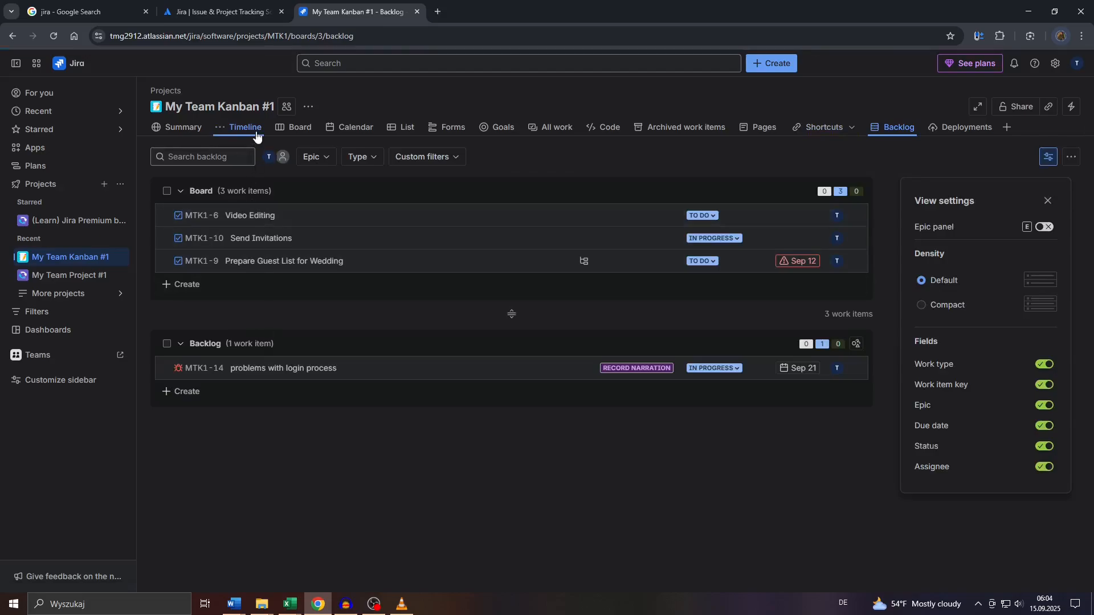
click(1045, 227)
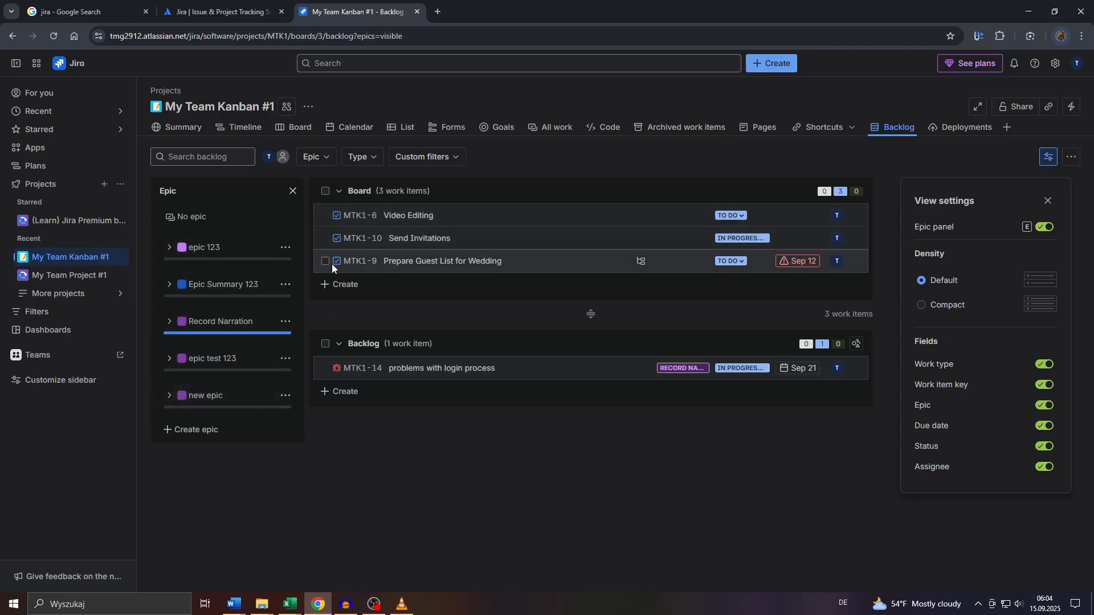
click(244, 128)
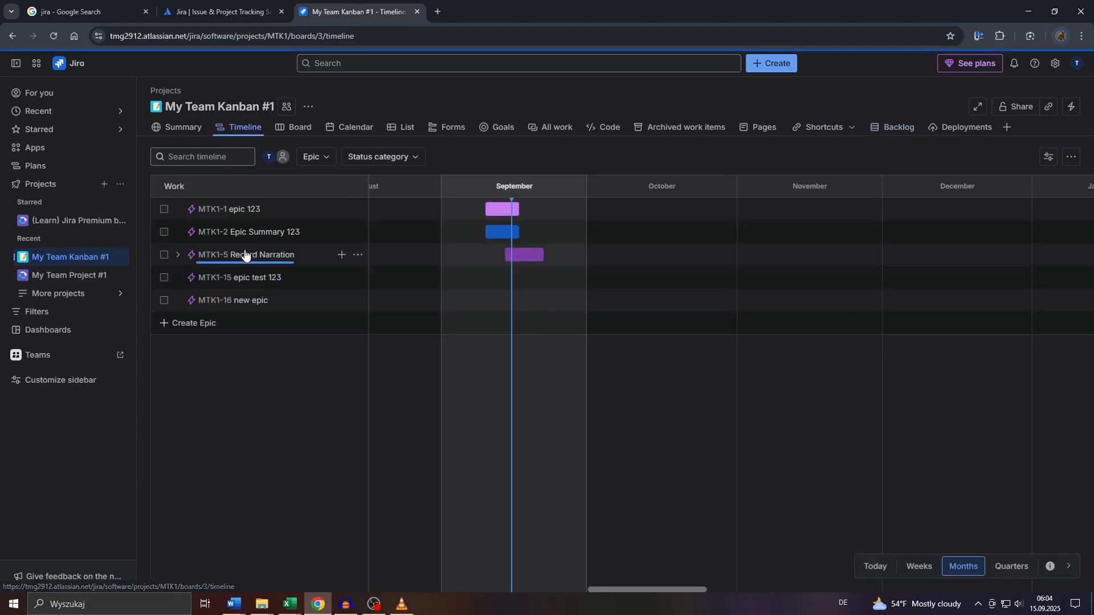
click(893, 128)
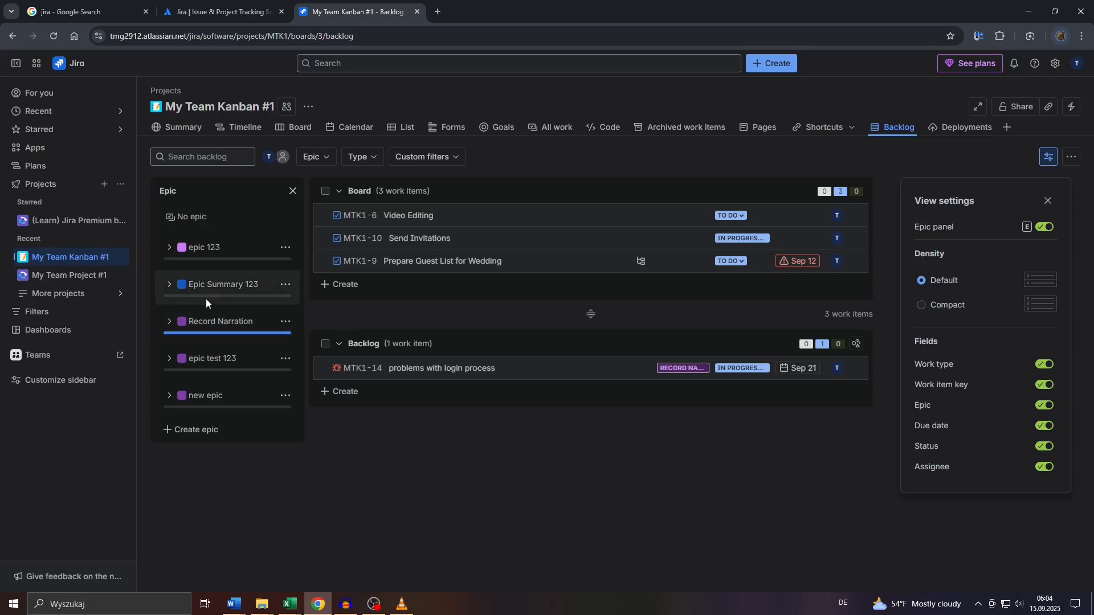
- Create an epic named "epic test 1234" in the backlog's epic panel
click(191, 430)
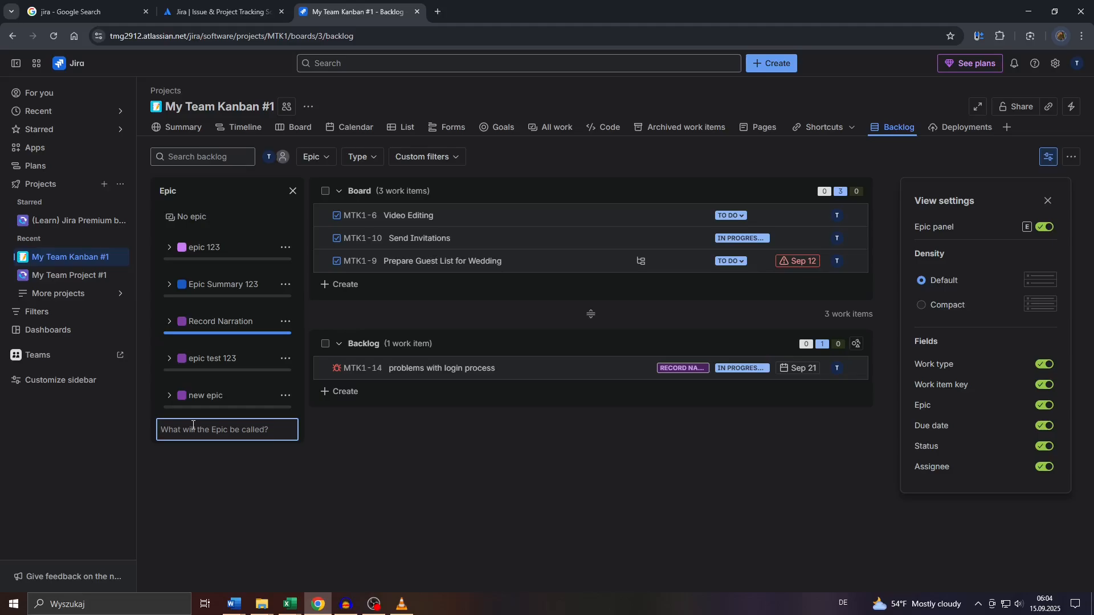
text(epic test 1234)
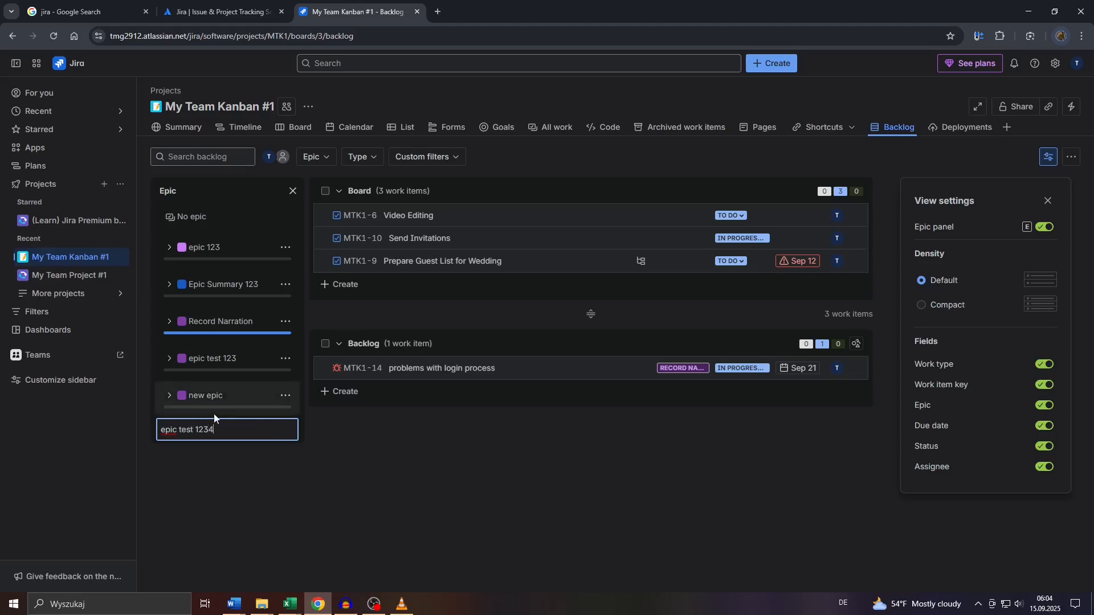
key(Return)
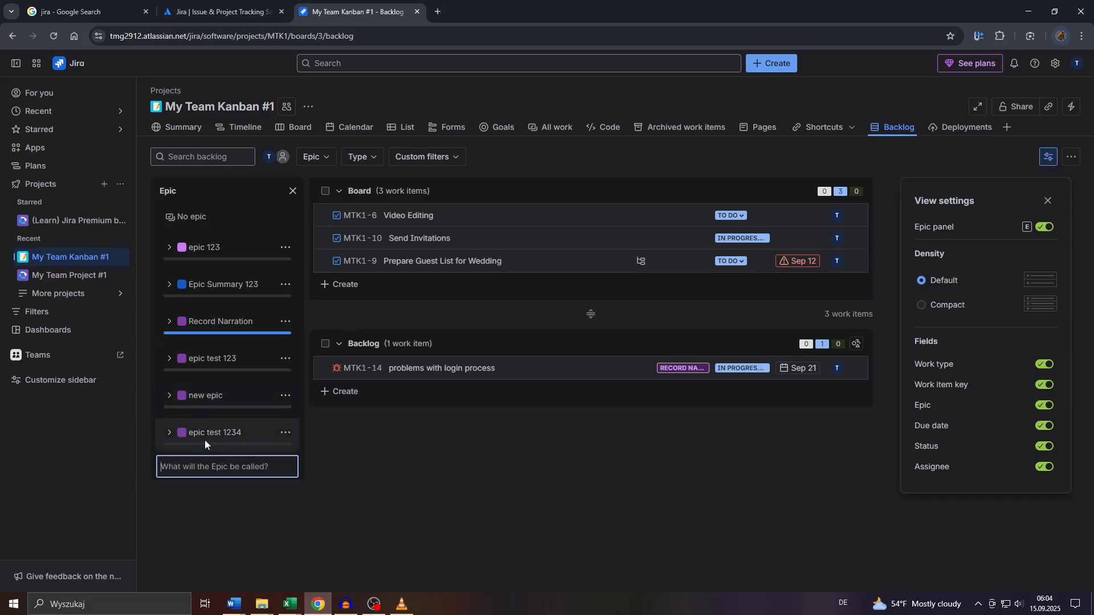
- Move the epic test 1234 to the top of the epic list and back to the bottom
click(285, 433)
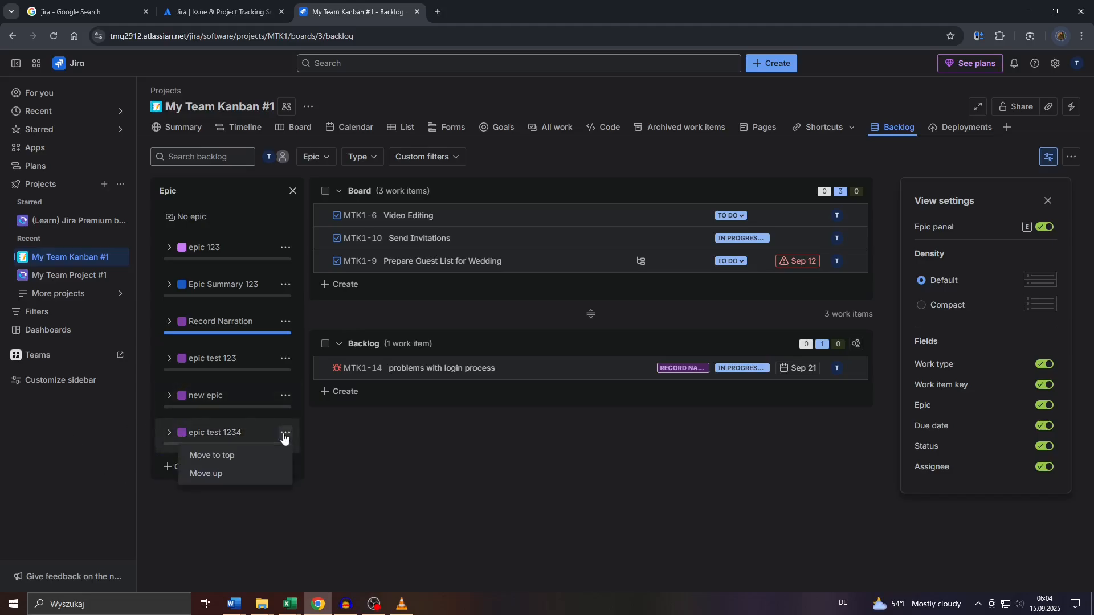
click(231, 455)
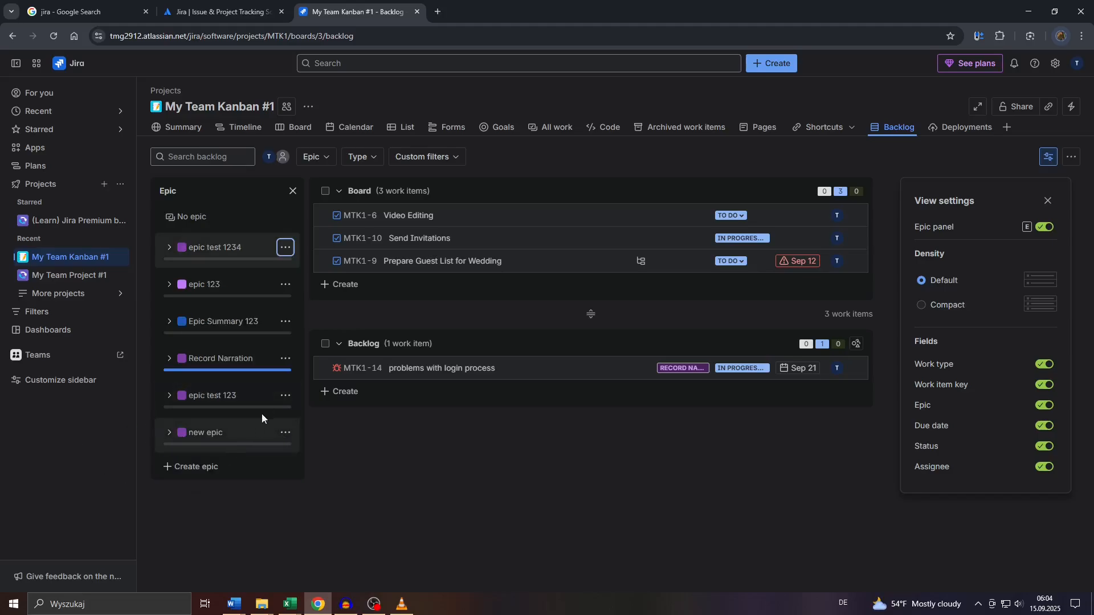
click(285, 247)
click(263, 293)
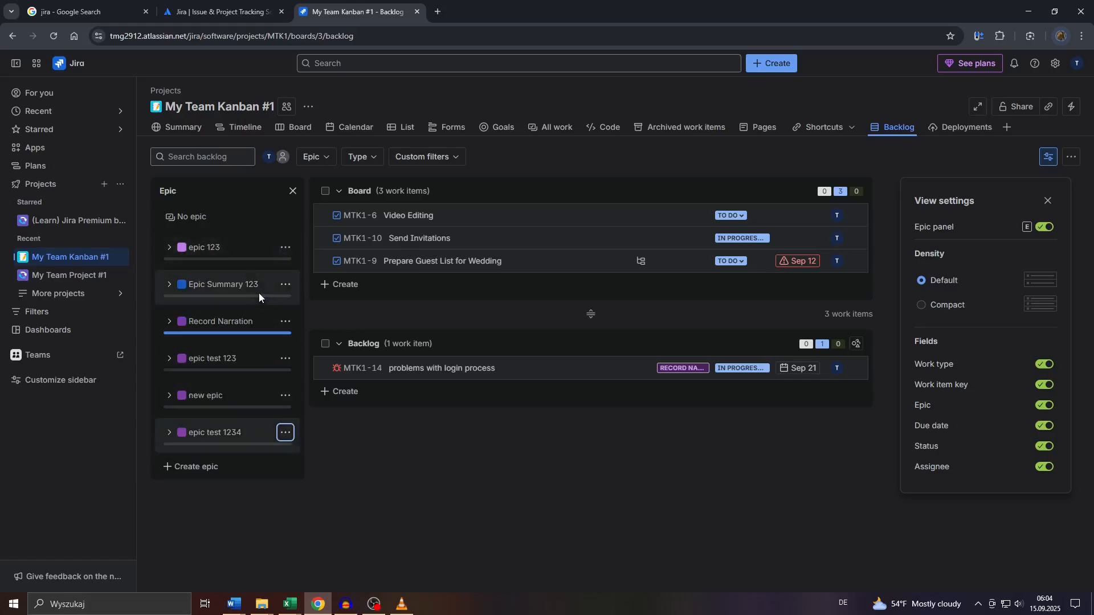
- Switch the backlog filter for the epic test 1234 on and off several times, ending with it on
click(207, 432)
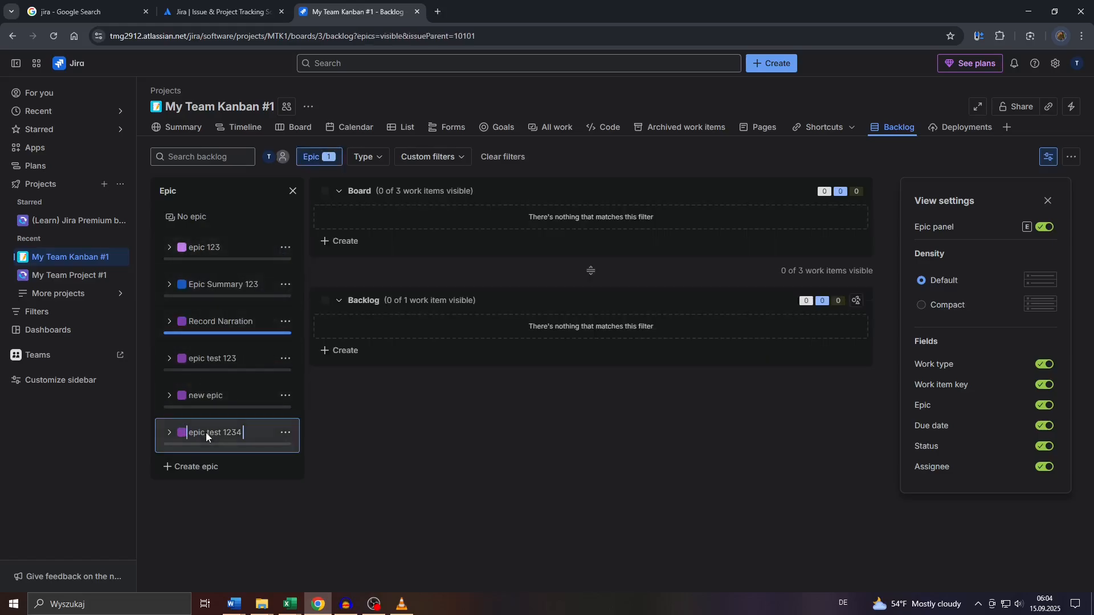
click(206, 433)
click(206, 434)
click(207, 434)
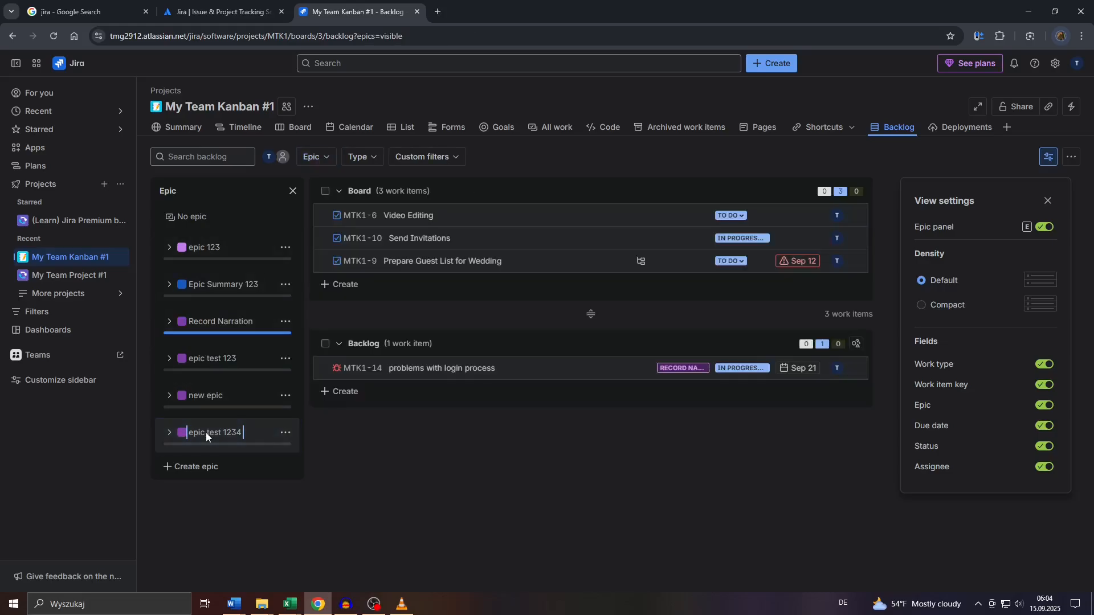
click(196, 439)
click(193, 438)
click(193, 439)
click(193, 438)
click(193, 439)
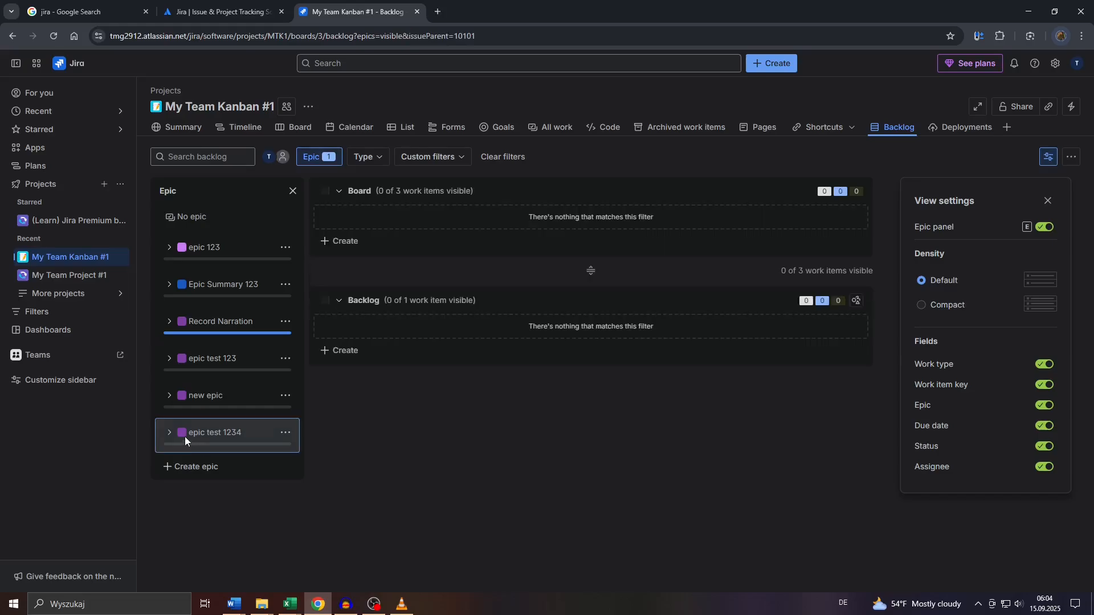
- Expand the epic test 1234, view all its details, and remove its filter from the backlog
click(170, 433)
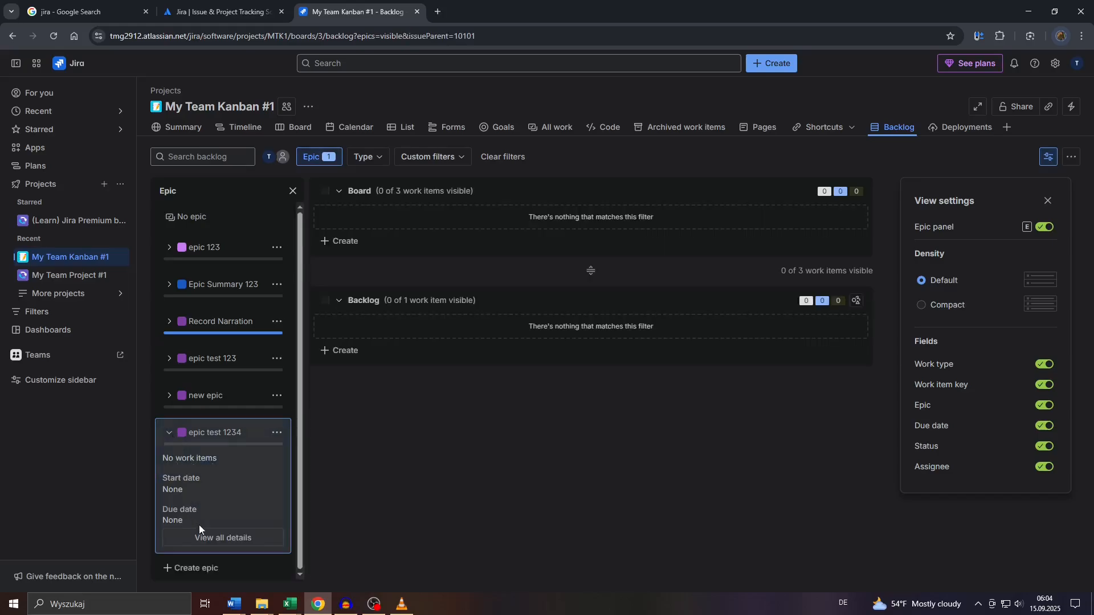
click(212, 544)
click(177, 491)
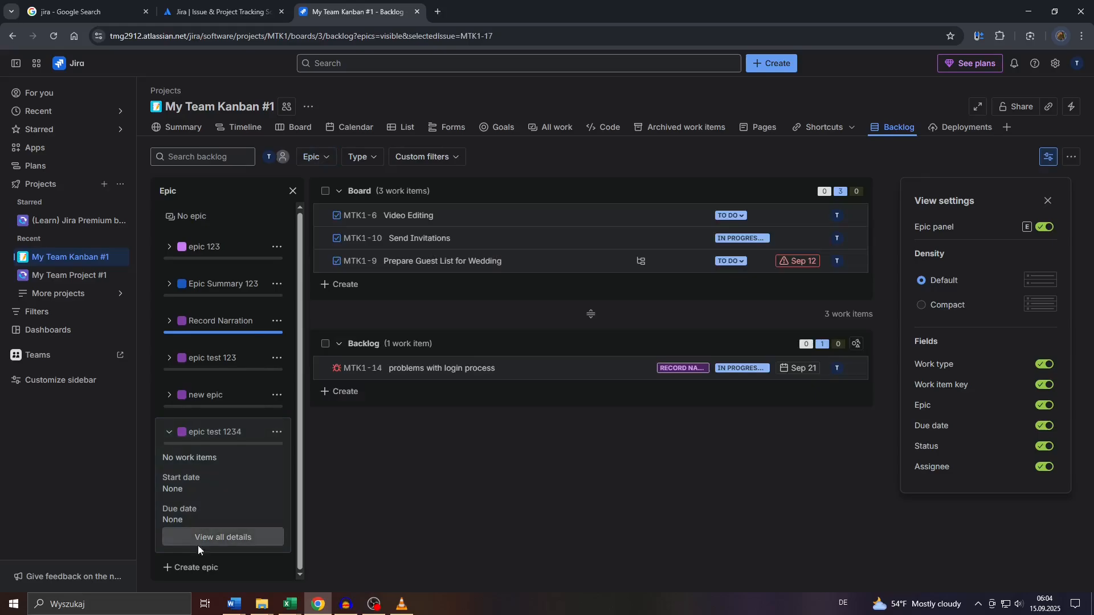
- Check the move options of "new epic" and filter the backlog by "new epic" and "epic test 1234"
click(277, 395)
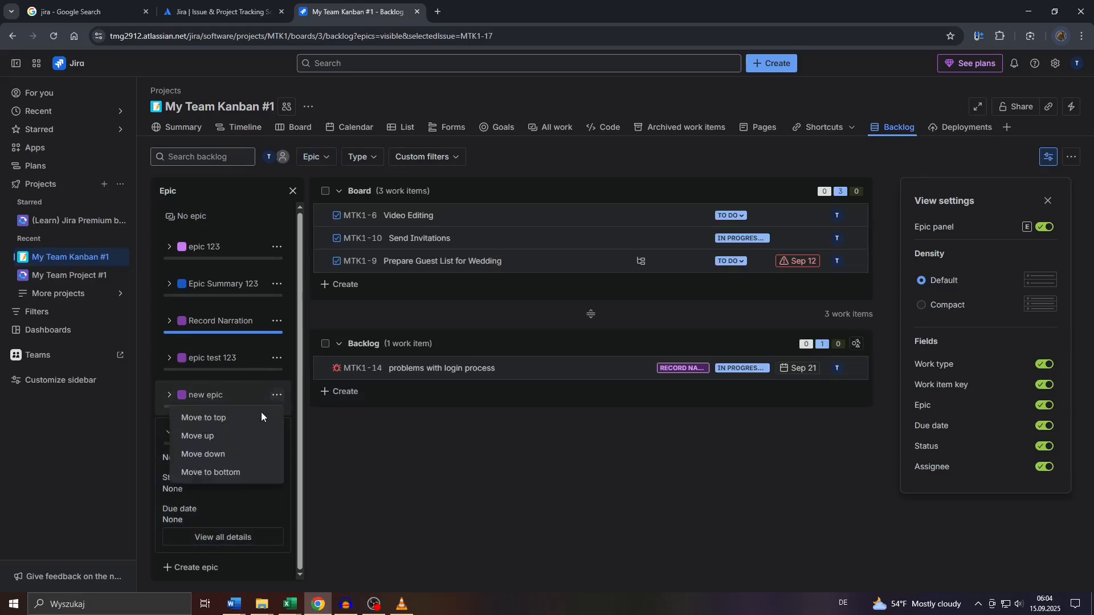
click(260, 459)
click(195, 396)
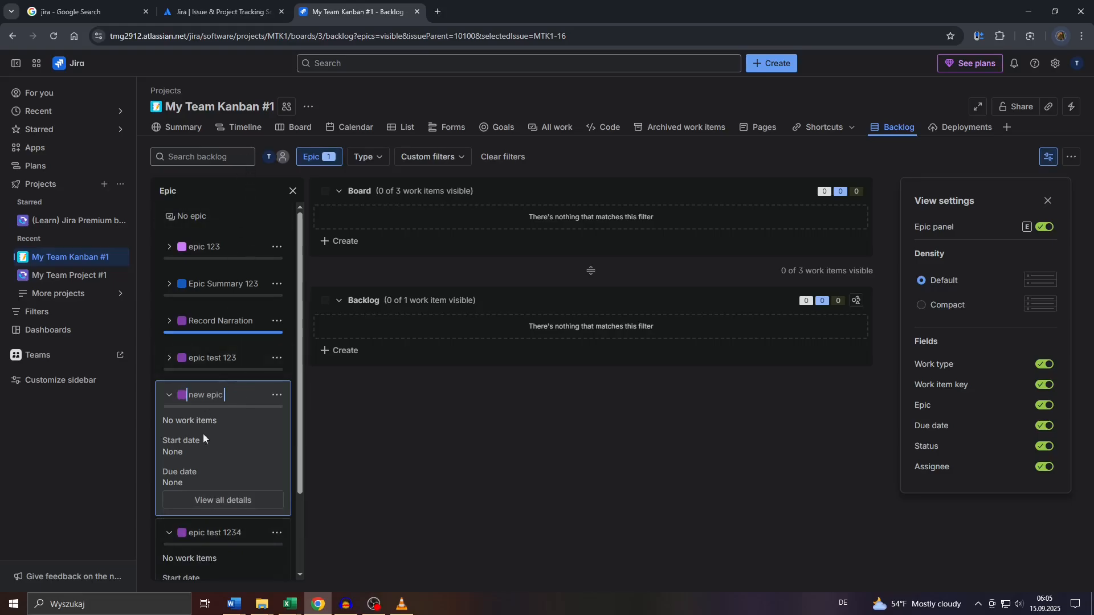
scroll(205, 444, down, 2)
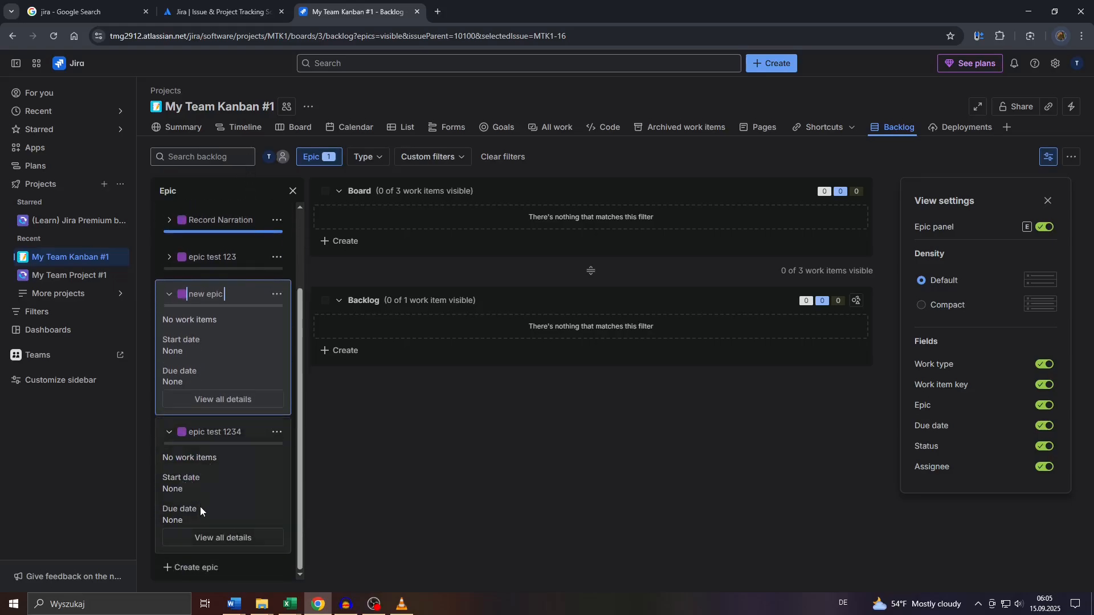
click(201, 497)
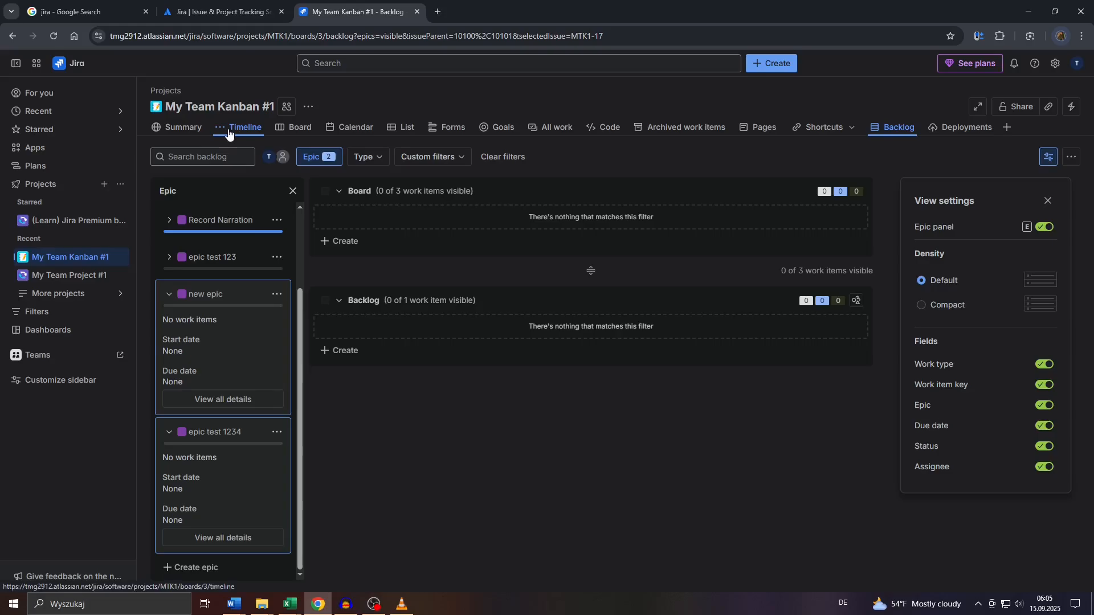
- Clear the backlog's epic filters and switch the No epic filter on and off again
click(322, 162)
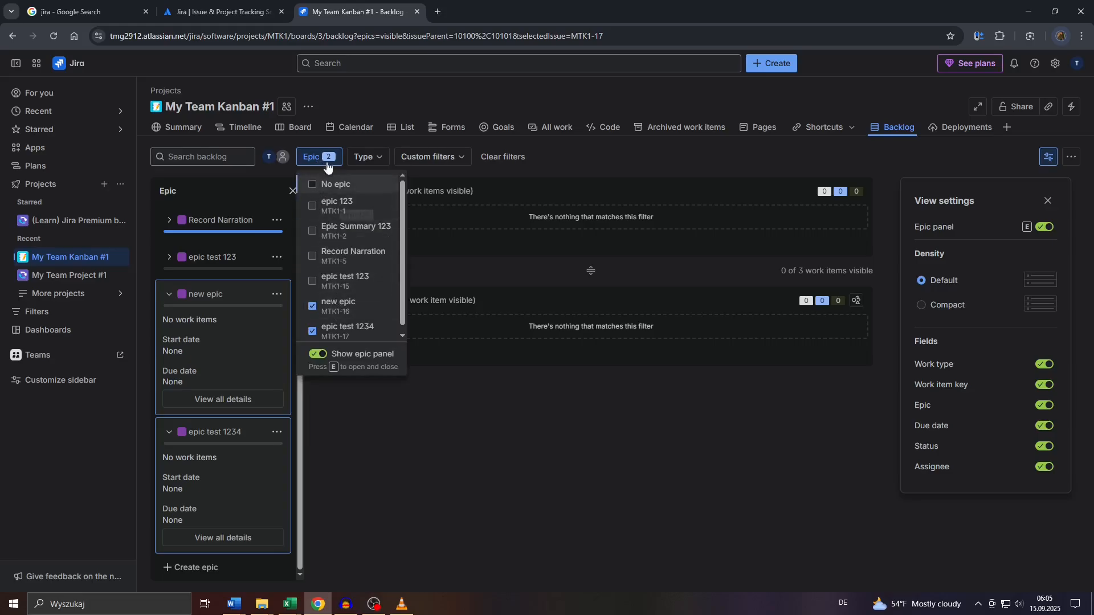
click(505, 155)
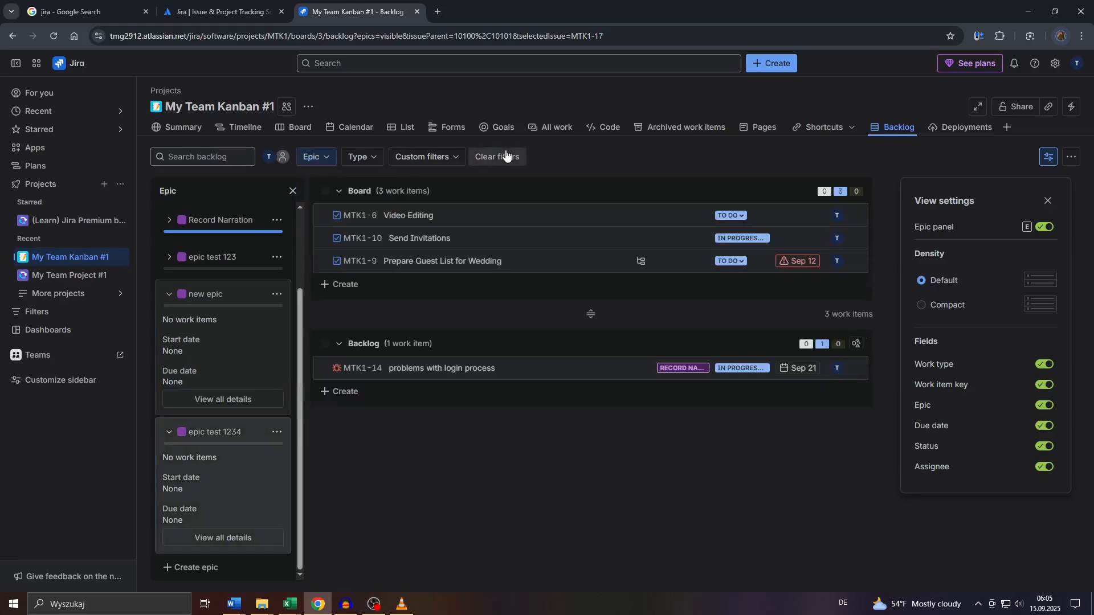
click(324, 162)
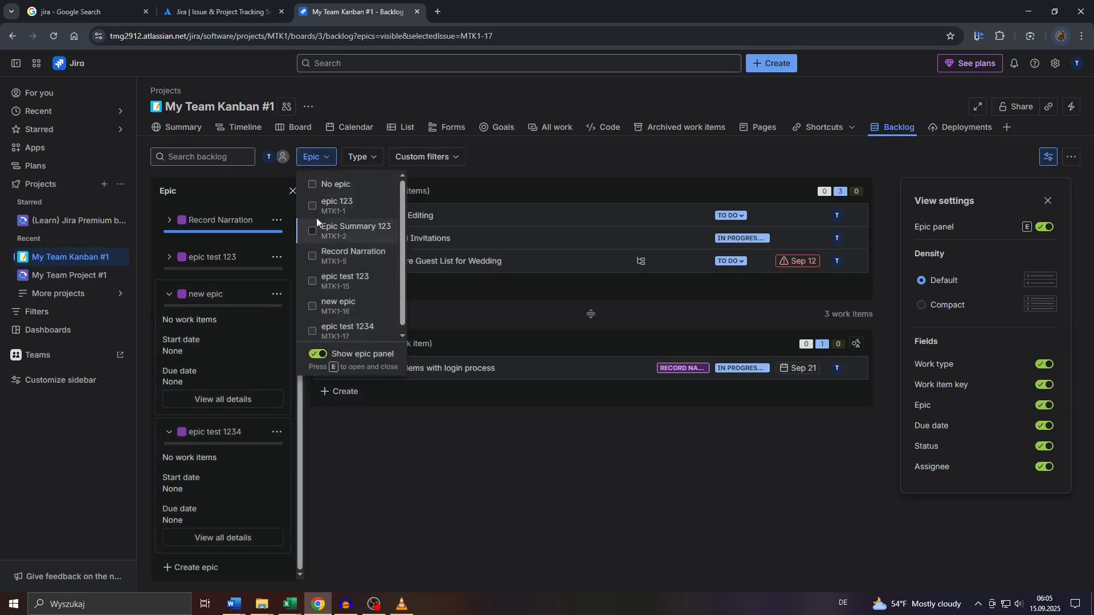
click(316, 185)
click(316, 185)
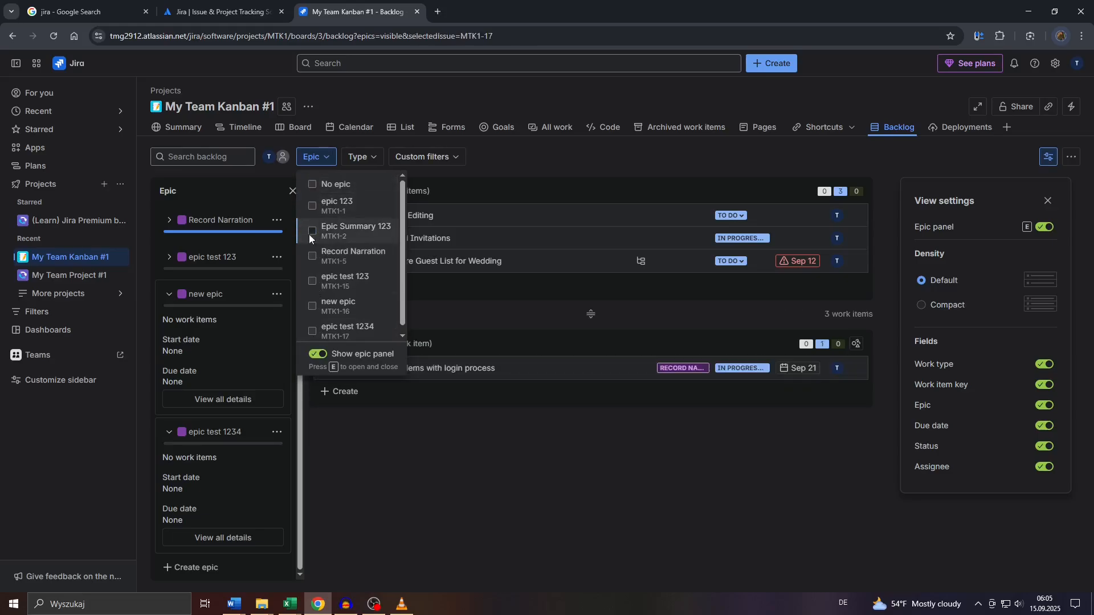
- Hide and show the epic panel repeatedly, starting with the Show epic panel option of the epic filter
click(316, 354)
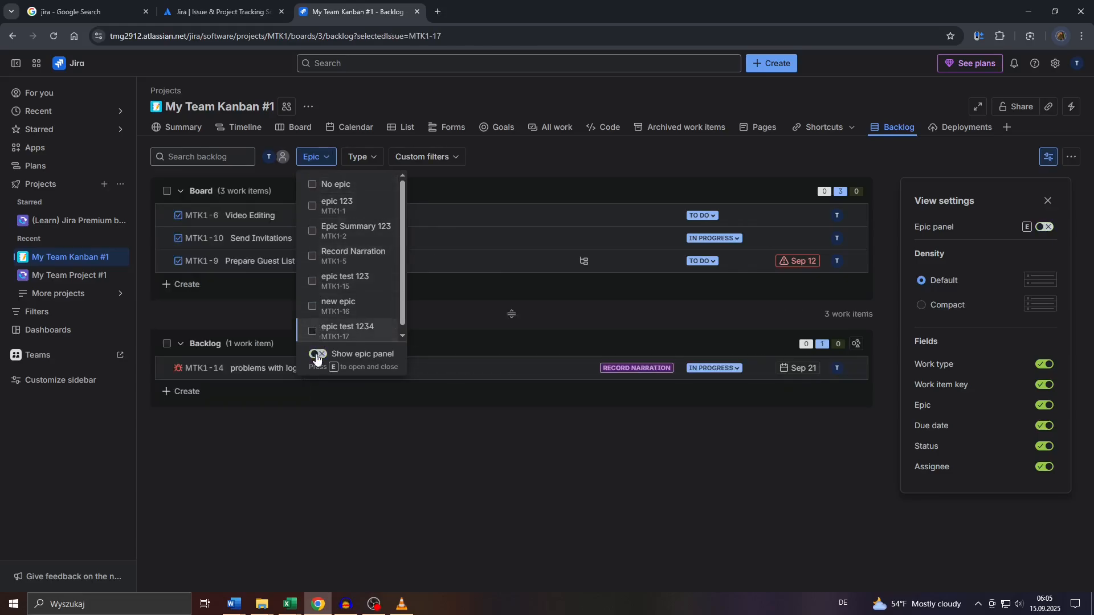
click(317, 355)
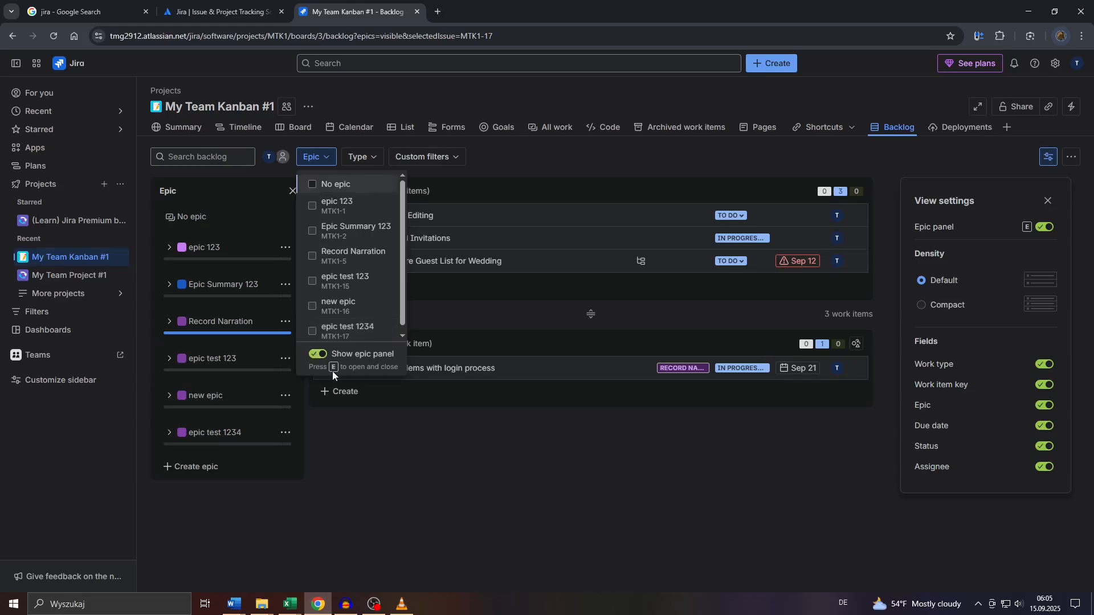
click(411, 554)
key(e)
key(e)
key(e)
key(e)
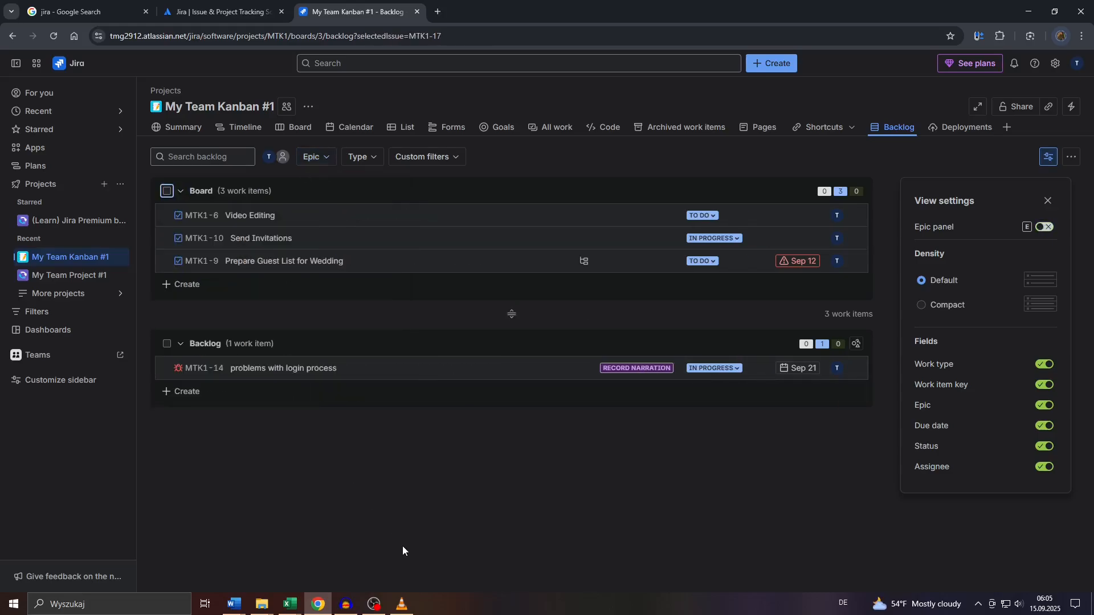
- Filter the backlog by the epic test 123 and open the project's timeline
click(214, 355)
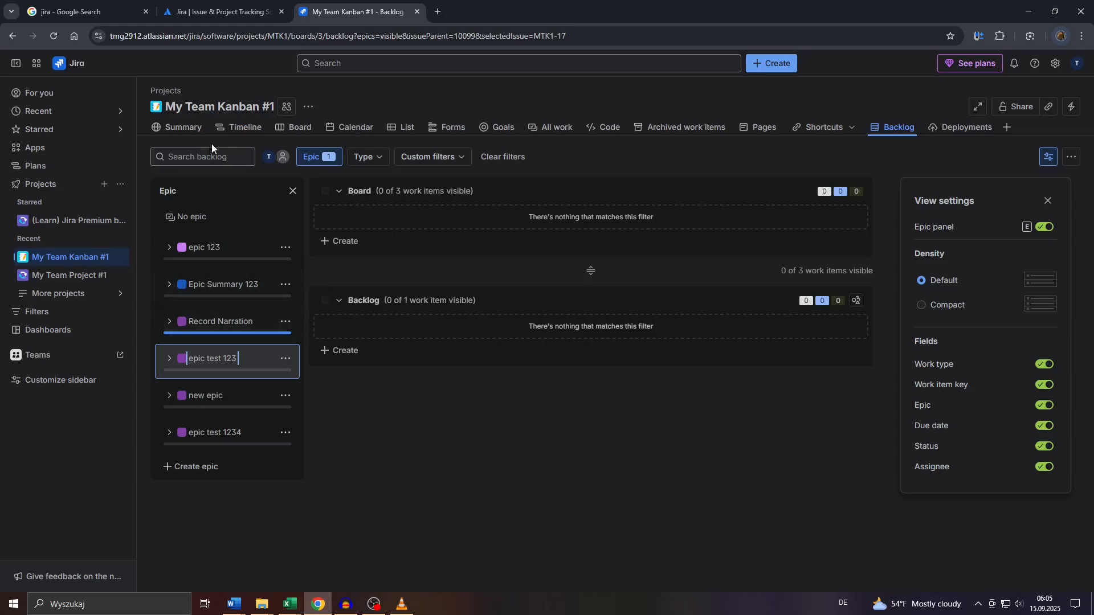
click(232, 129)
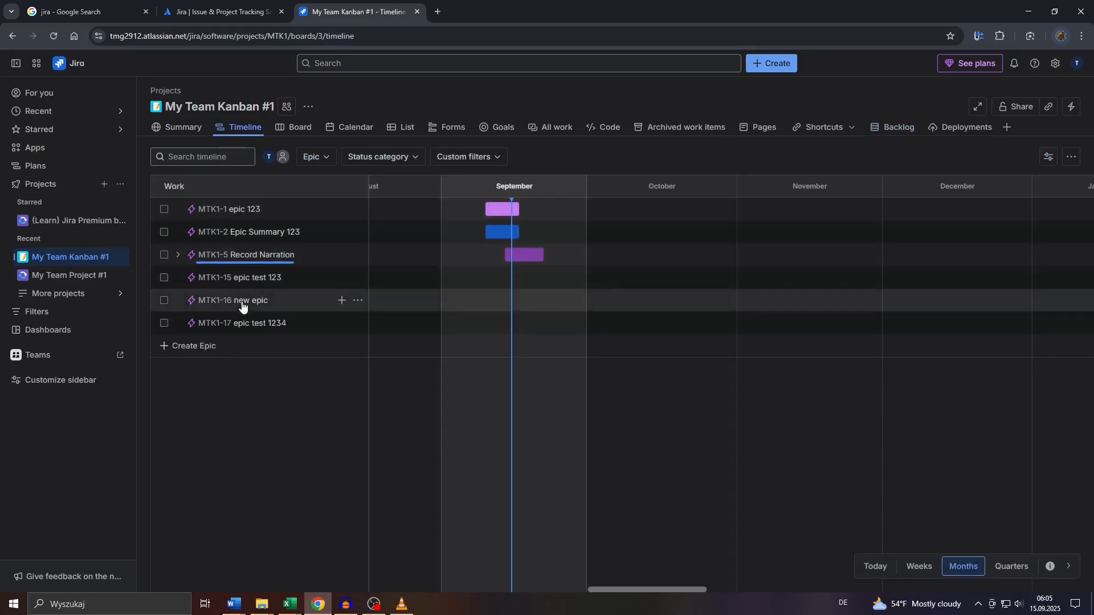
- Create an epic named "new epic 123" in the epic panel of the project's backlog
click(894, 129)
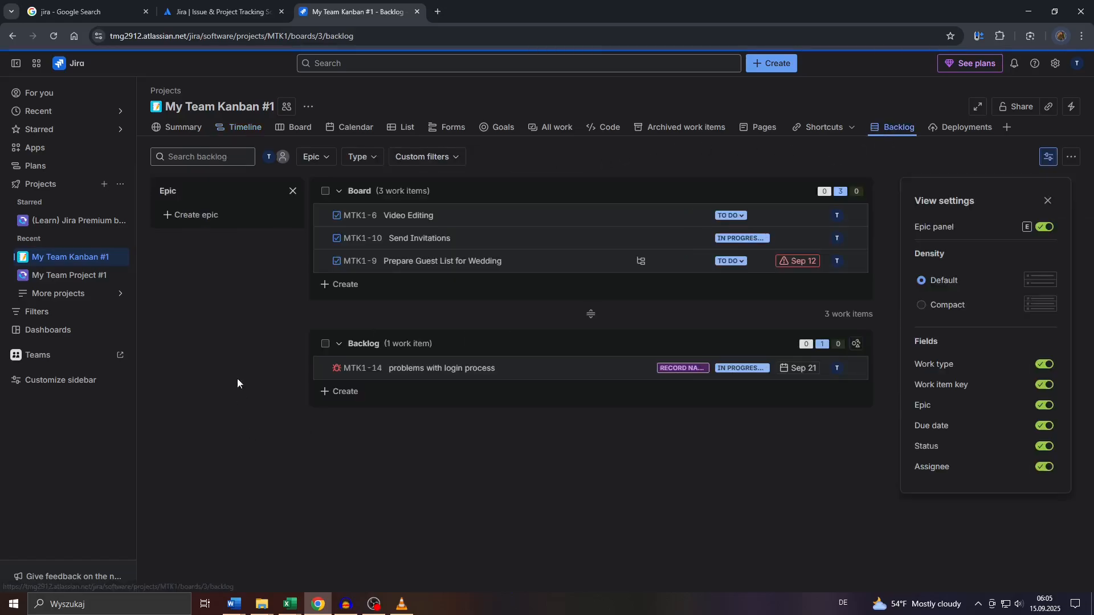
click(194, 459)
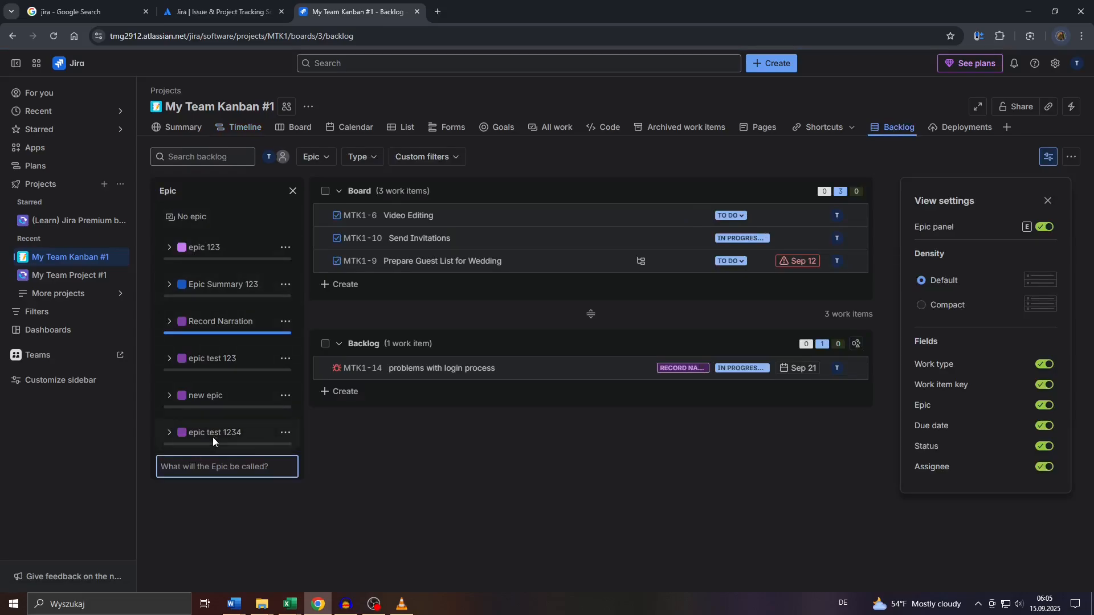
text(new e)
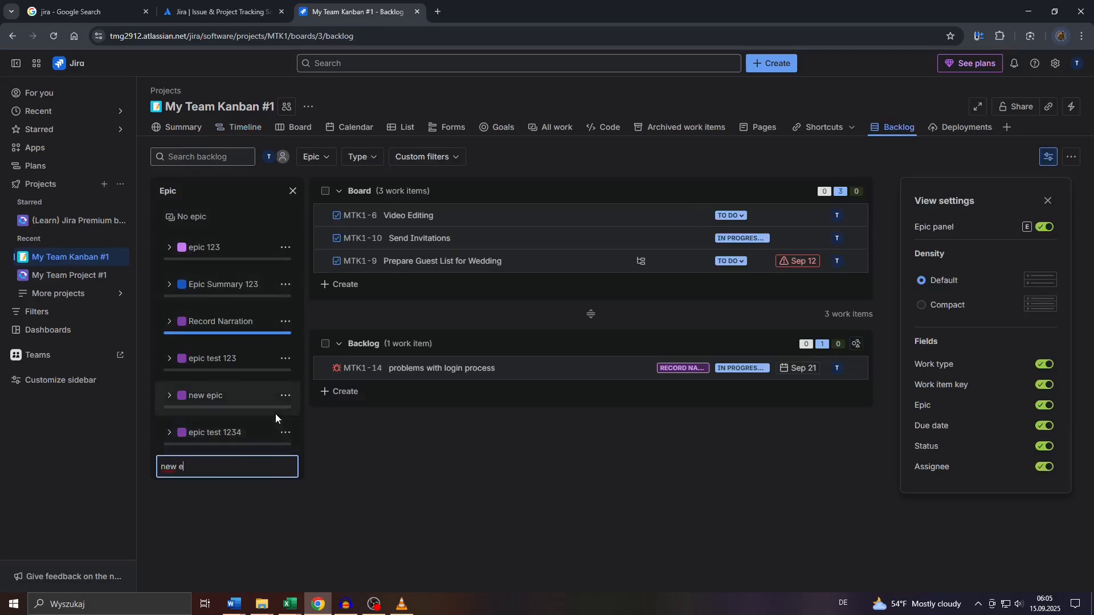
text(pic 123)
key(Return)
click(346, 418)
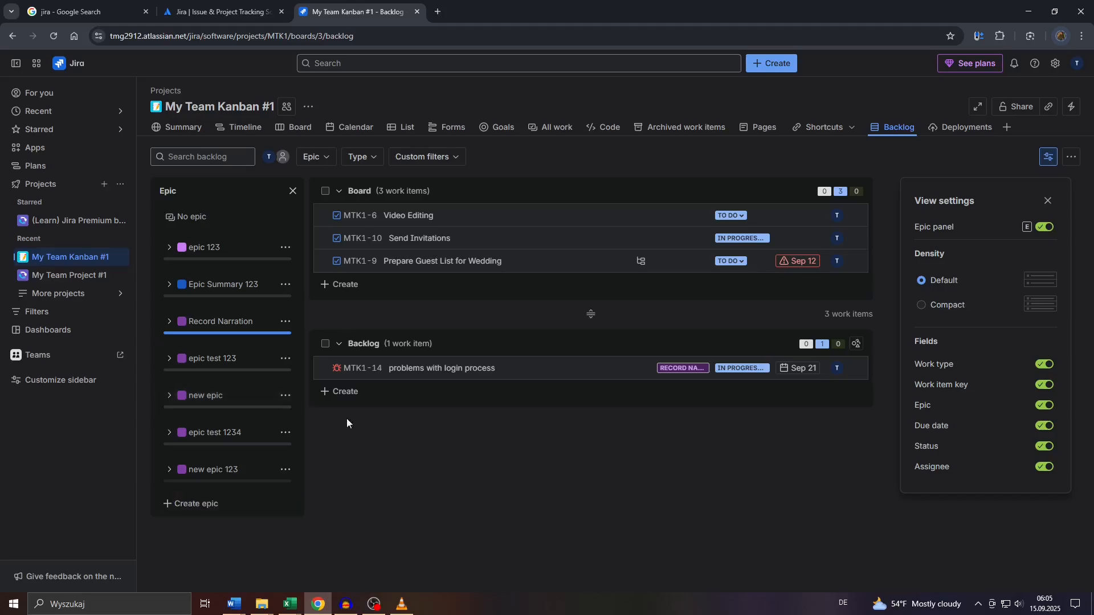
- Find "new epic 123" in the project's timeline and view its details
click(245, 130)
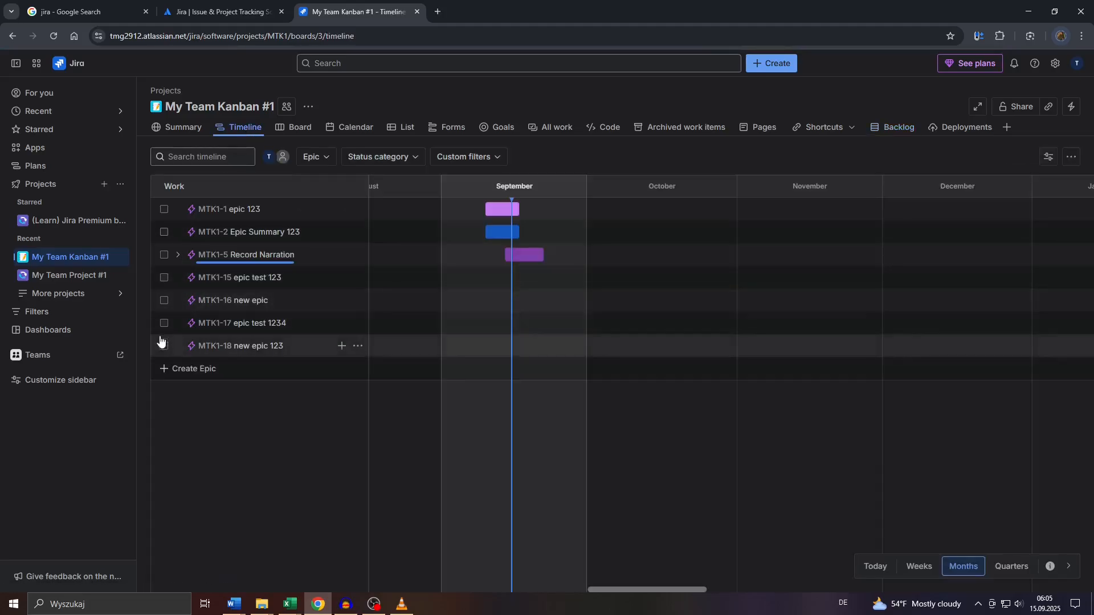
click(245, 348)
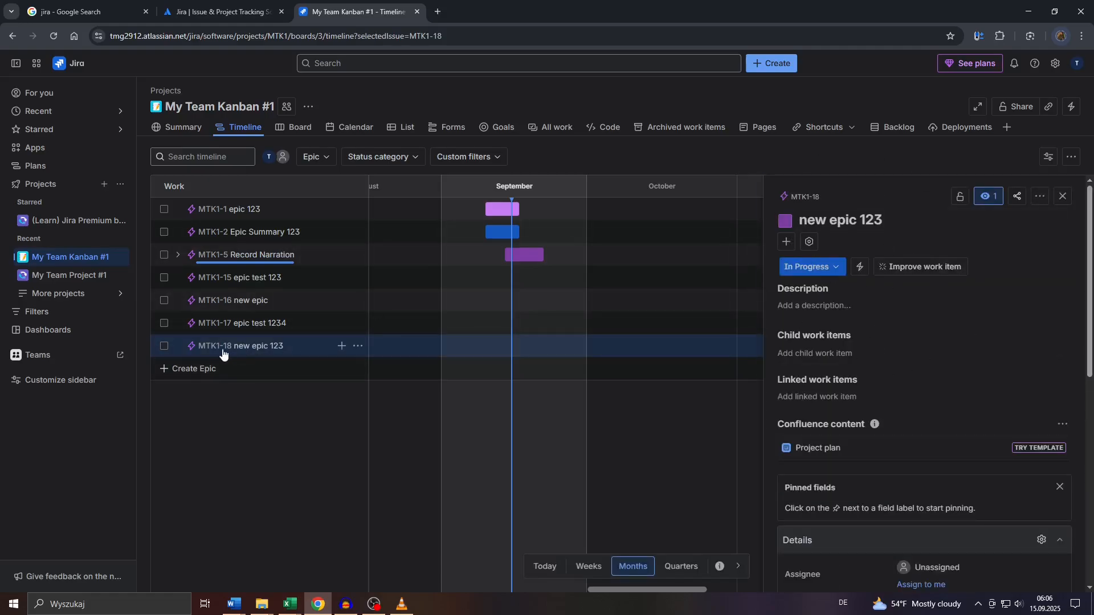
drag(288, 349, 208, 347)
click(1063, 196)
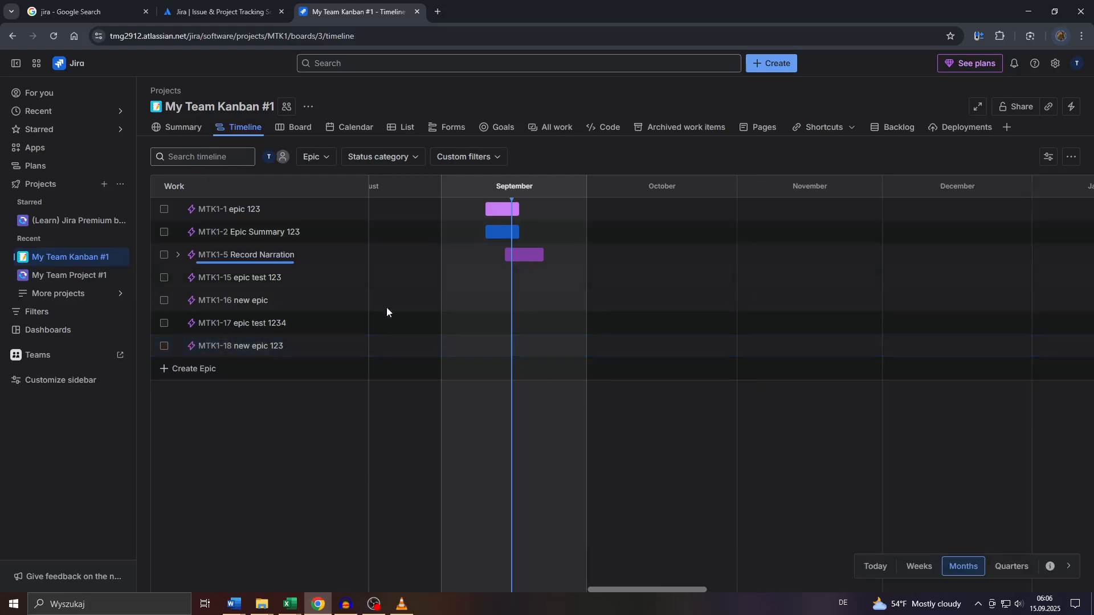
- Open the work item search under Filters and switch the query to JQL and back to basic mode
click(15, 313)
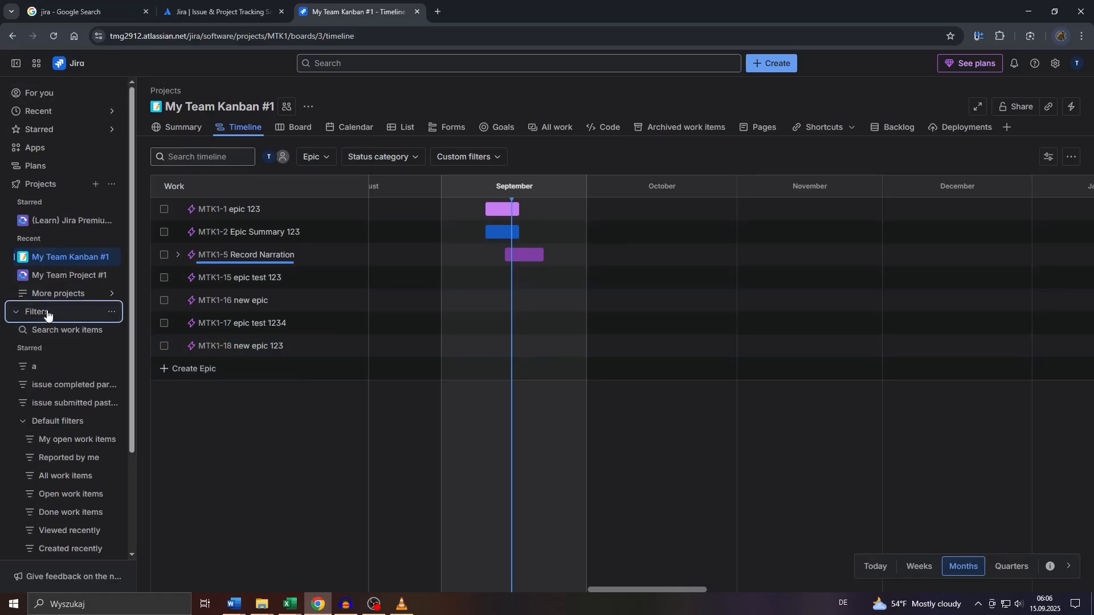
click(49, 330)
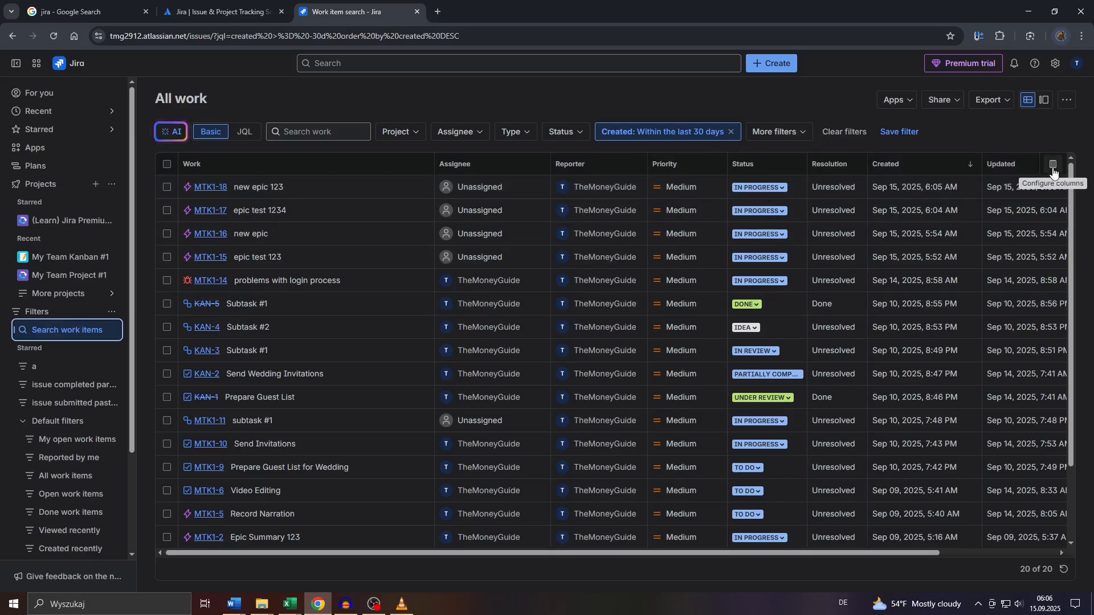
click(239, 134)
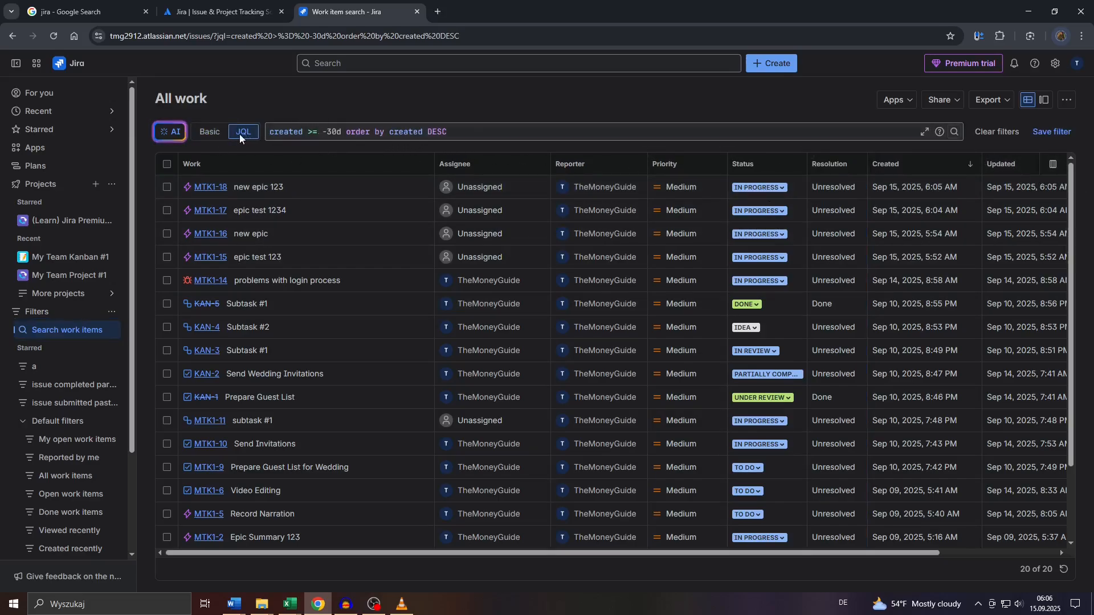
click(212, 134)
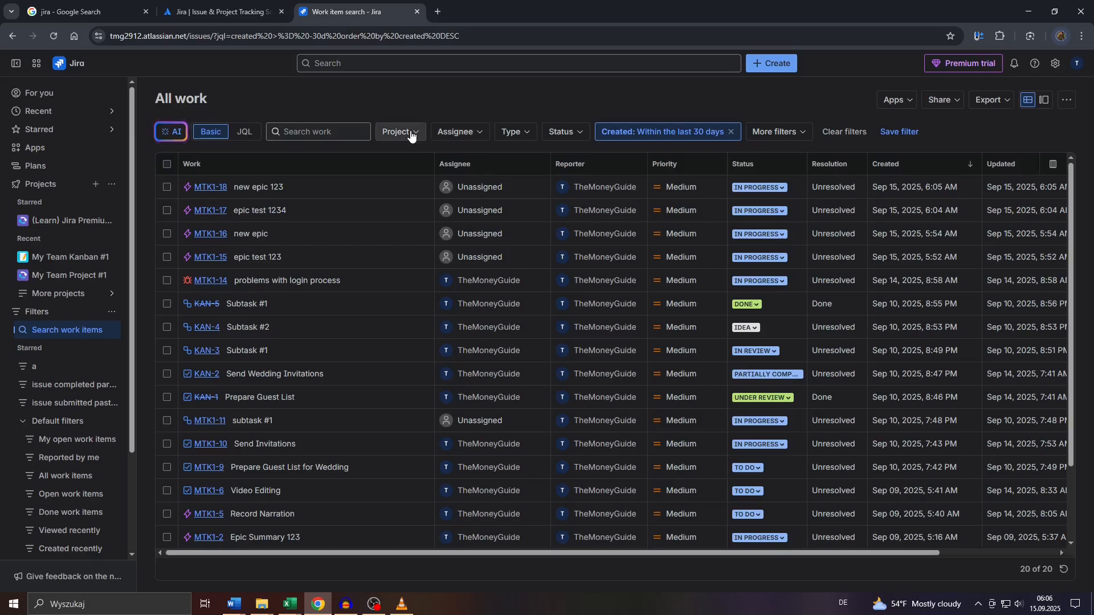
- Filter all work items by the type Epic and clear that type selection again
click(527, 131)
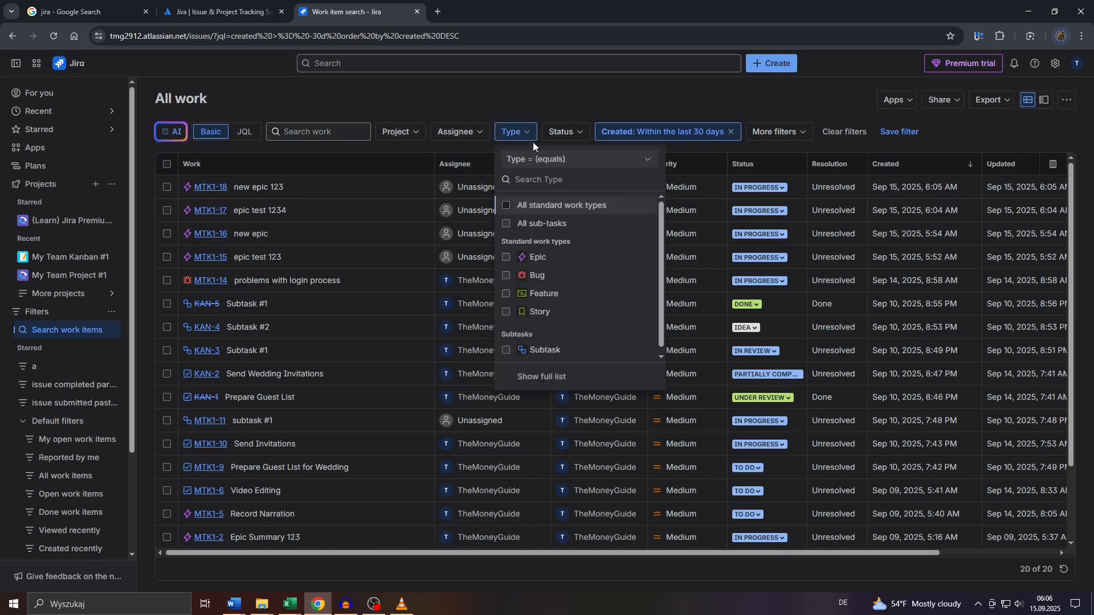
click(537, 257)
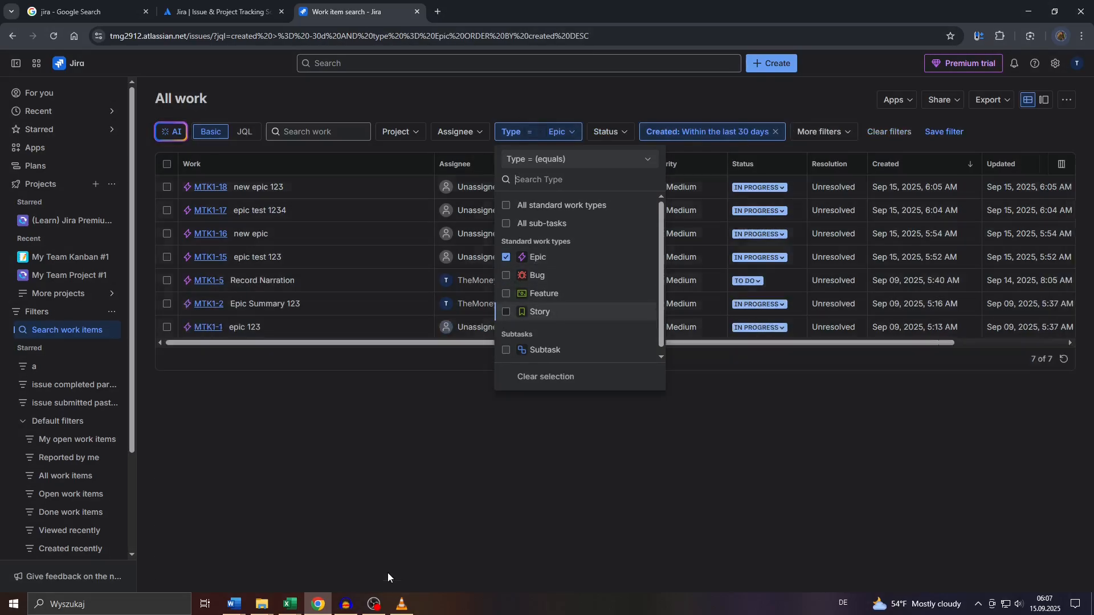
click(387, 564)
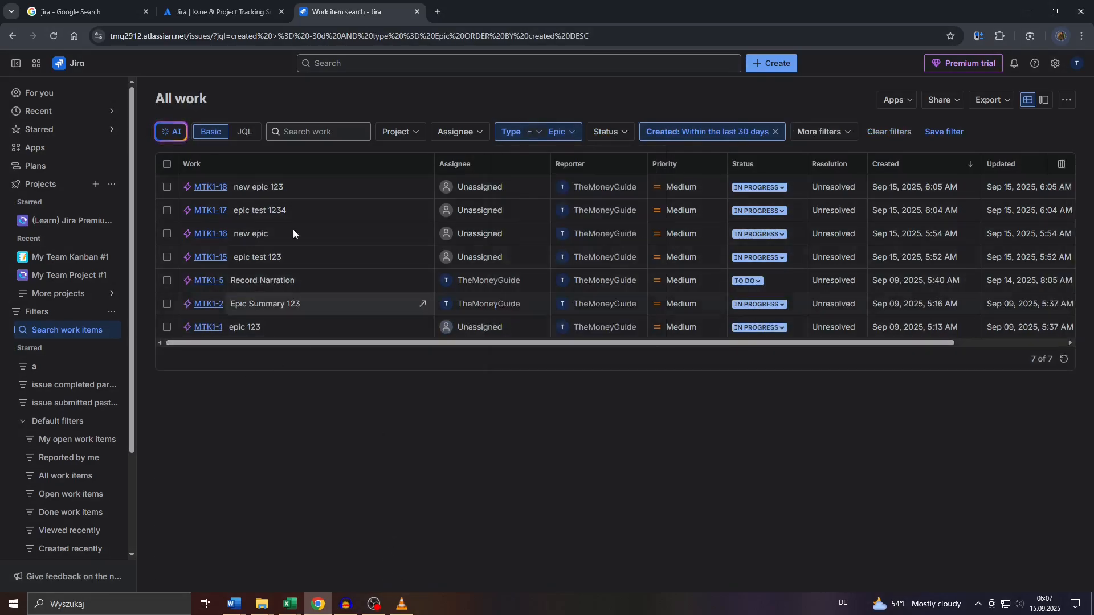
click(572, 134)
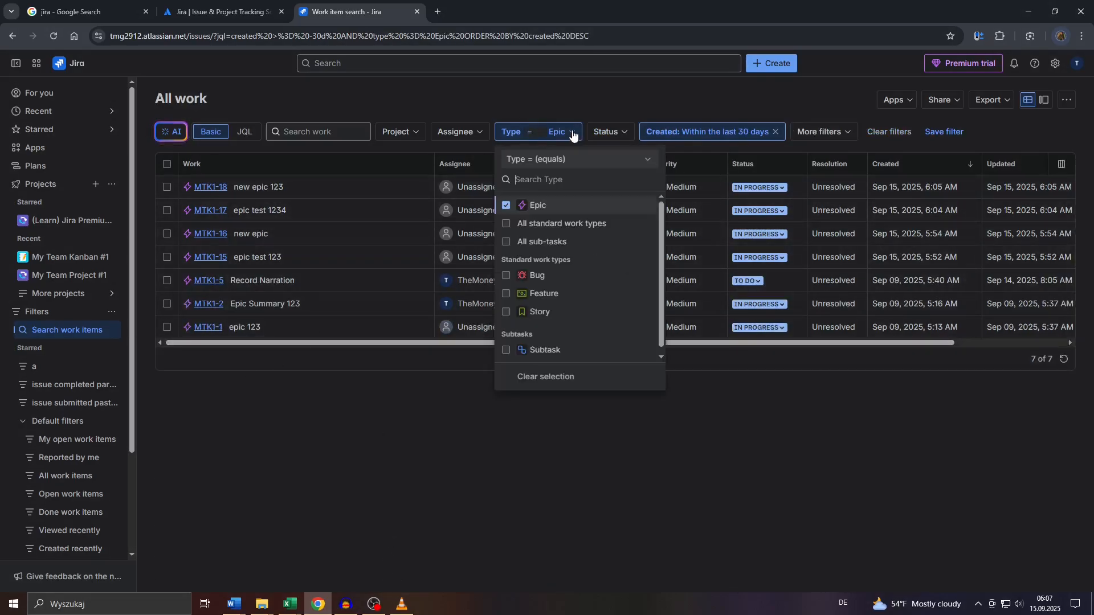
click(541, 377)
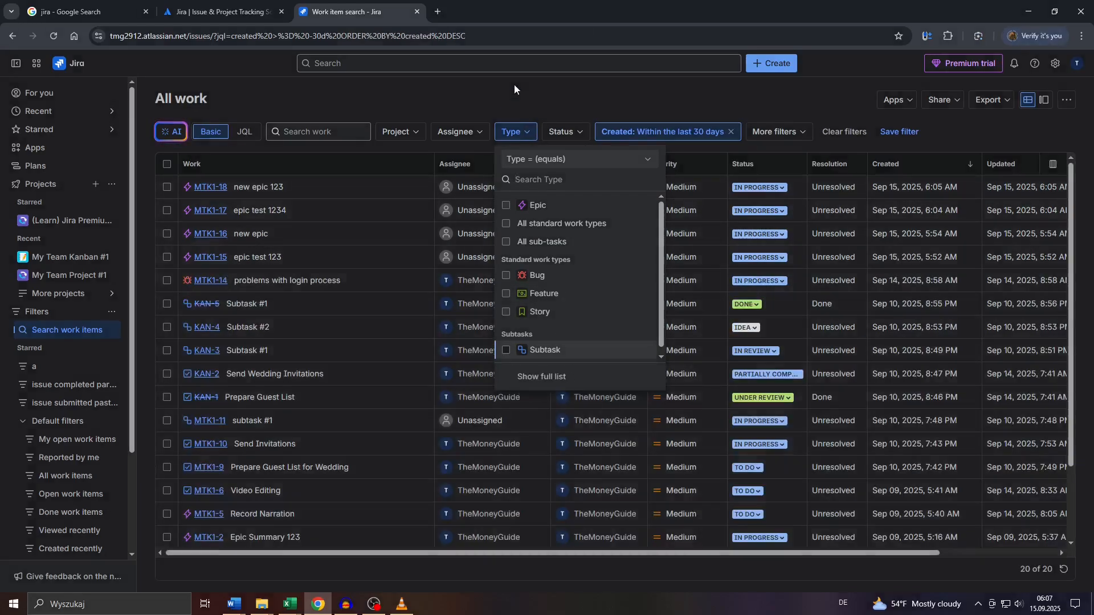
click(514, 84)
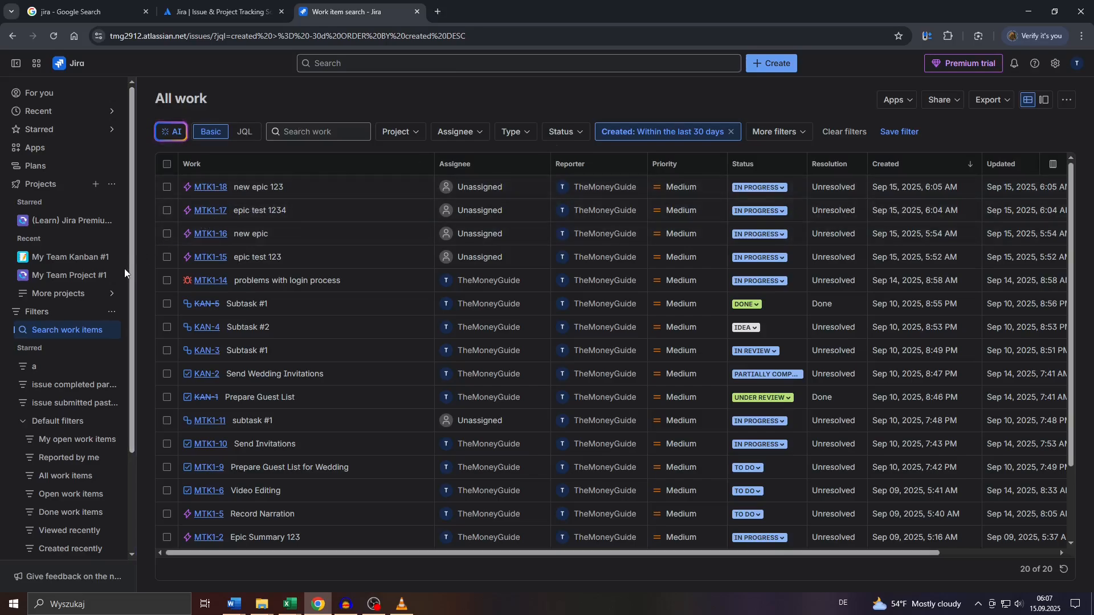
- Start a new work item in My Team Kanban #1 with Epic as its work type
click(76, 265)
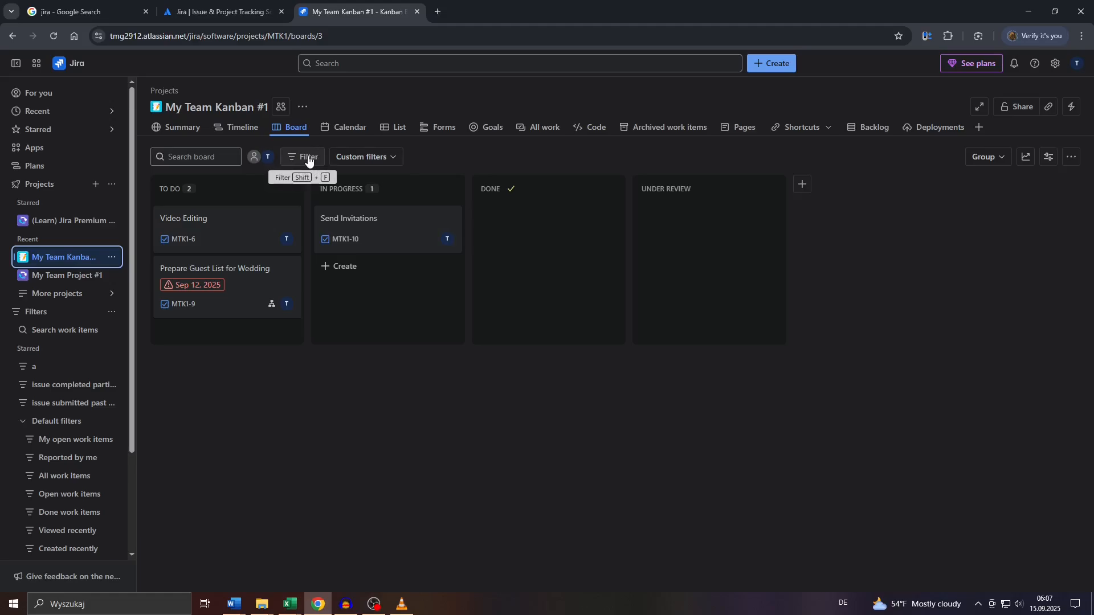
click(767, 63)
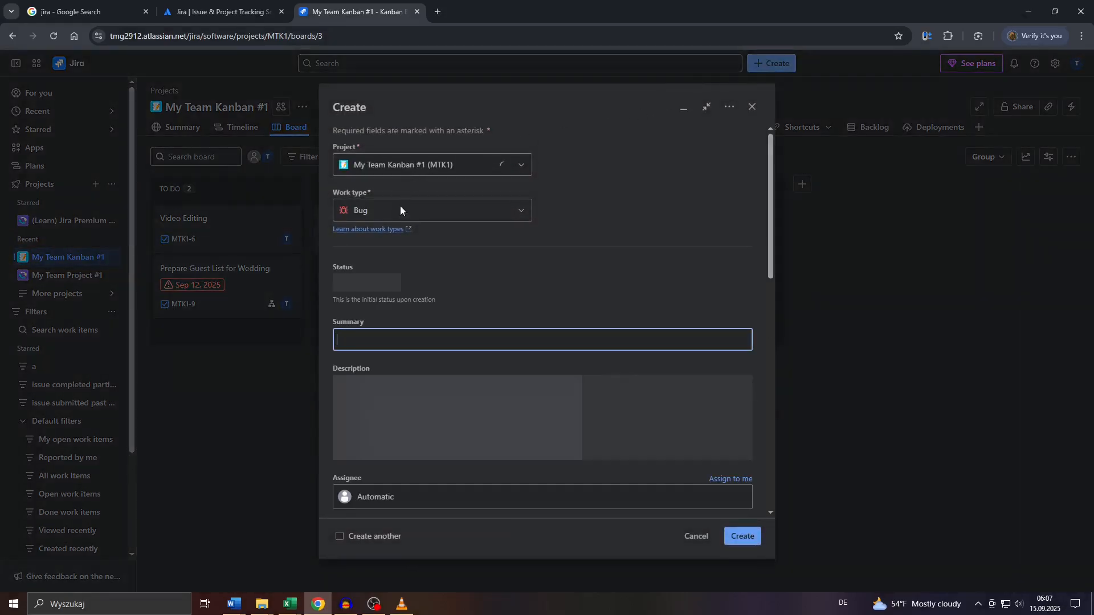
click(518, 214)
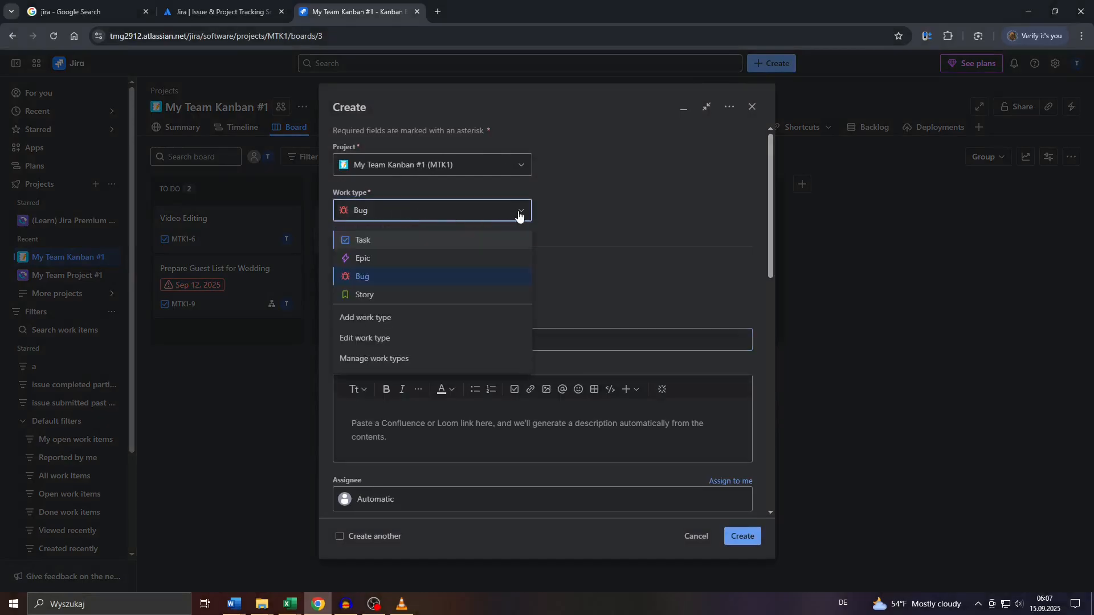
click(393, 258)
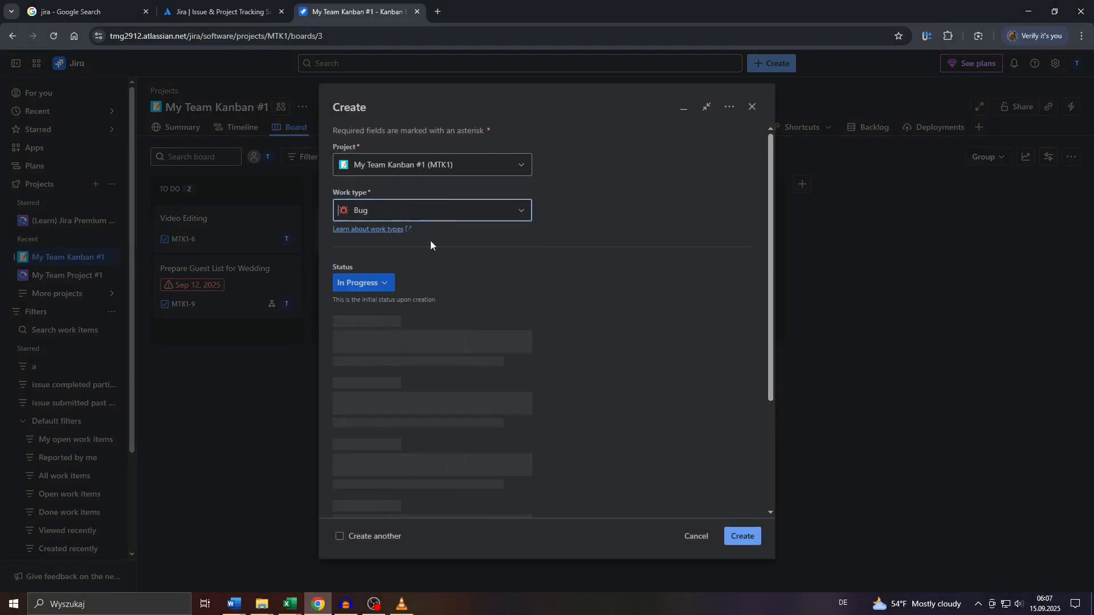
- Check the available work types and the Custom option for adding a work type, keeping Epic selected
click(420, 213)
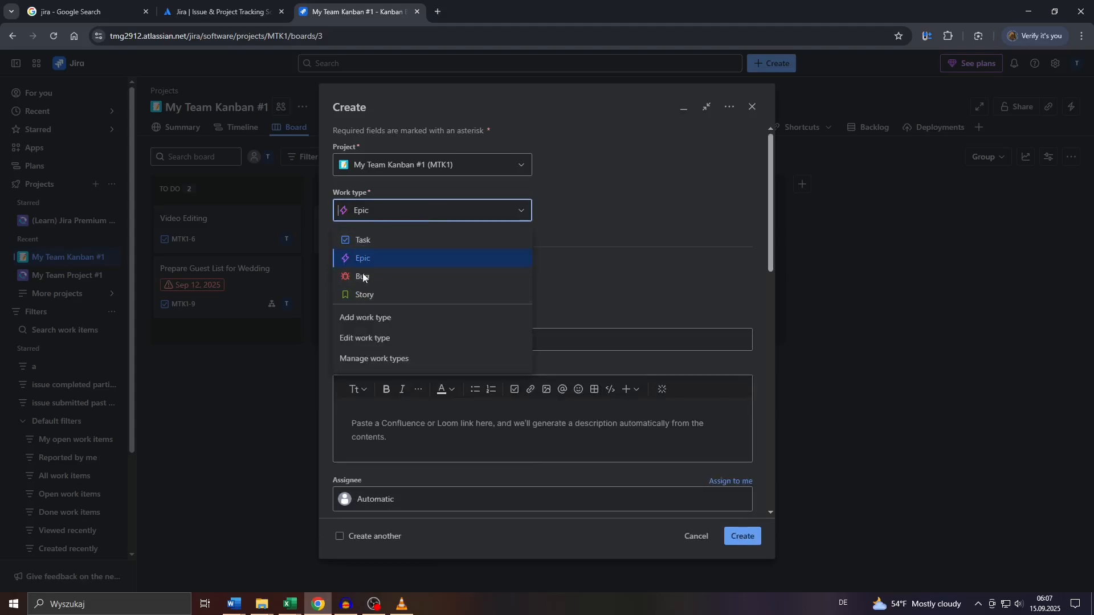
click(375, 318)
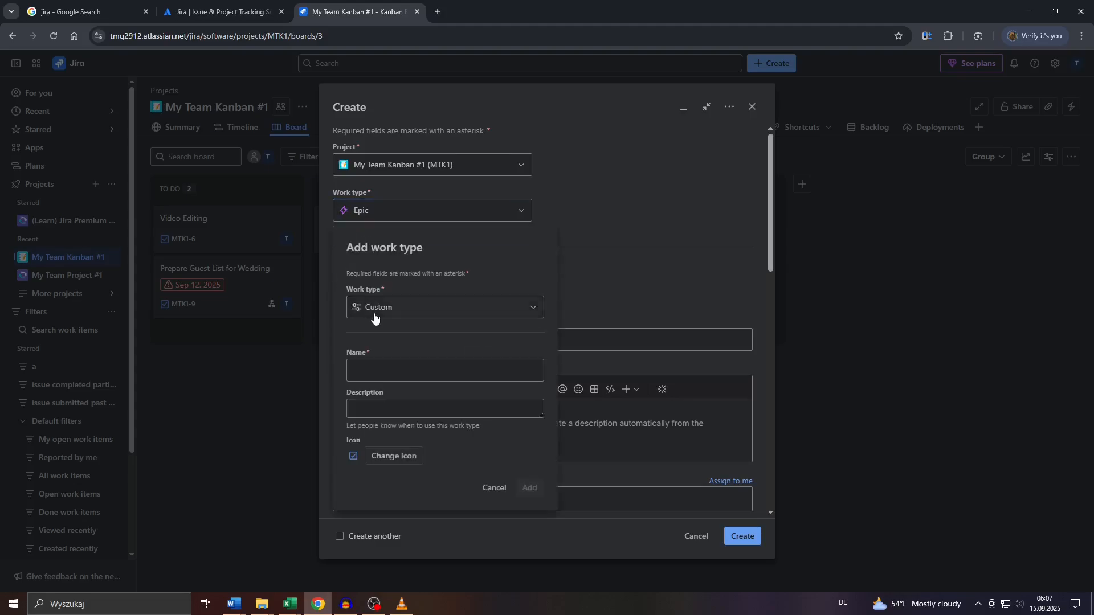
click(504, 309)
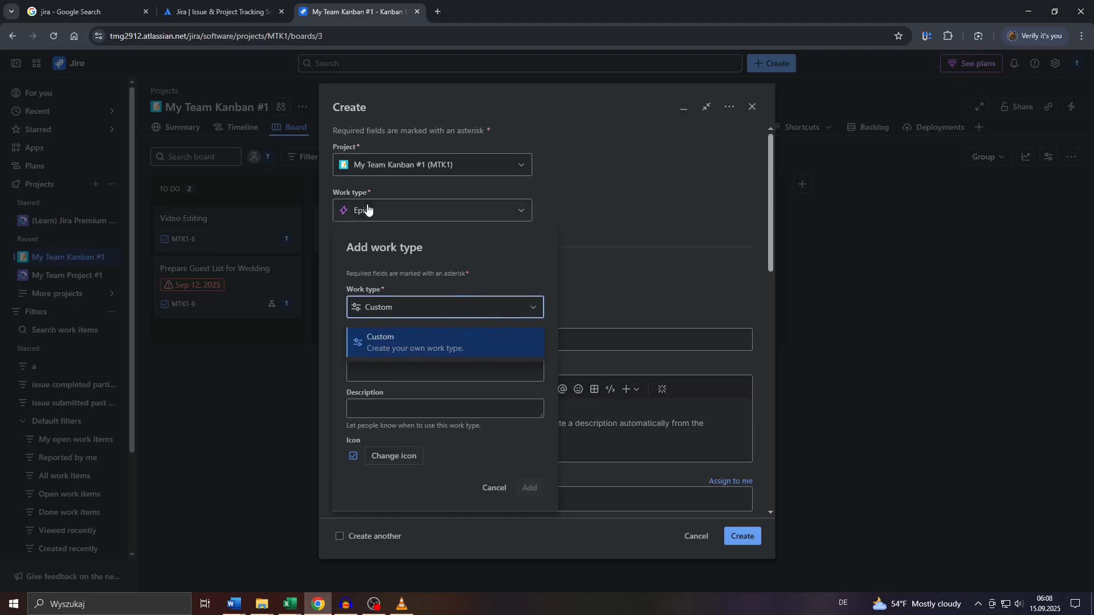
click(545, 209)
click(488, 214)
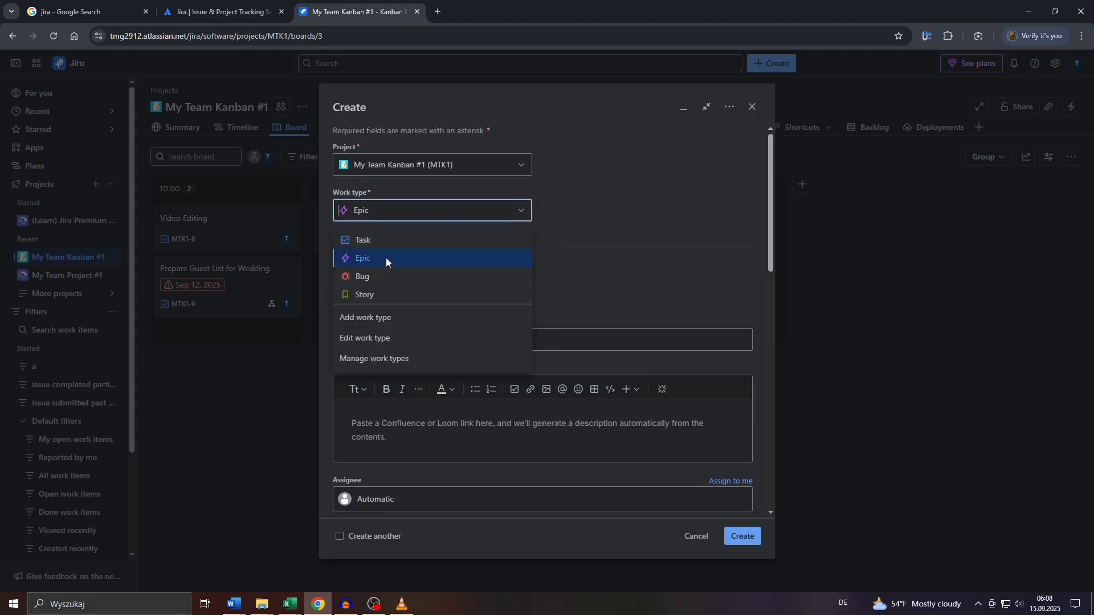
click(542, 238)
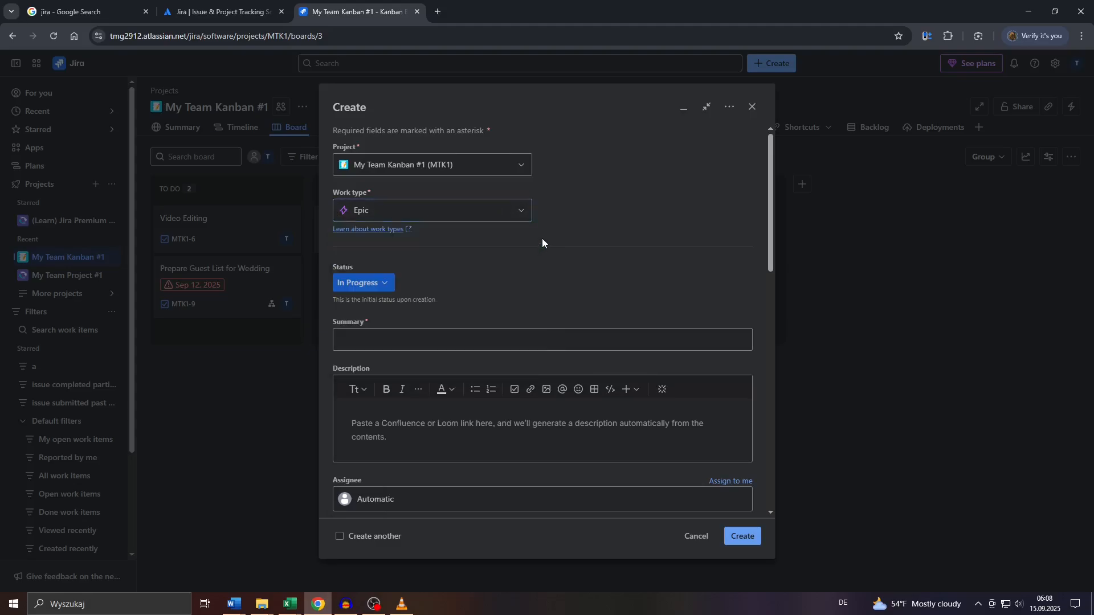
- Enter "best epic ever" as the epic's summary and assign it to TheMoneyGuide
click(393, 333)
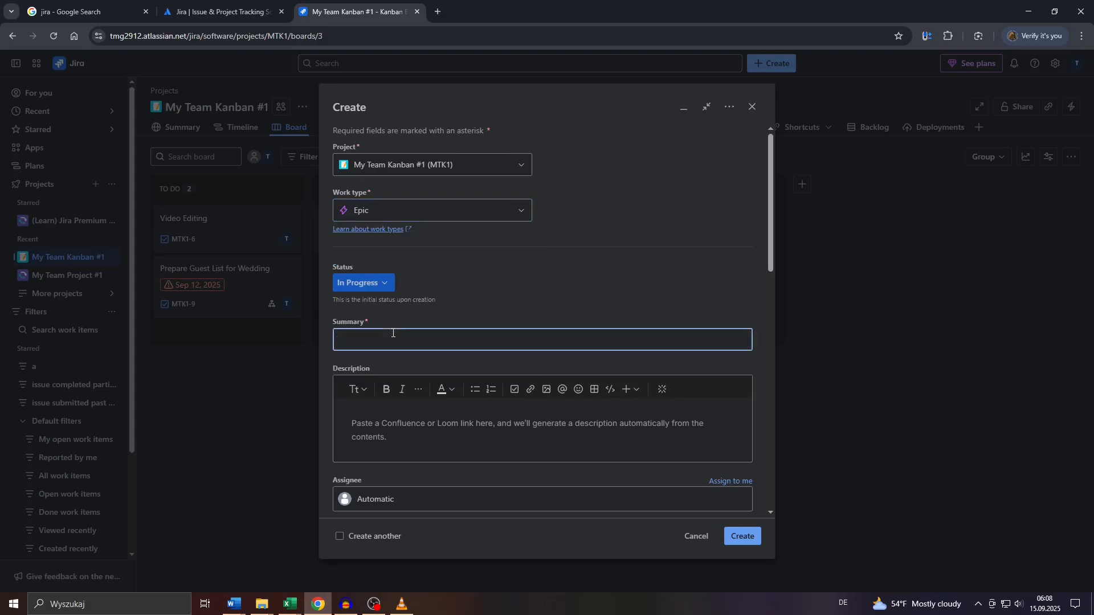
text(best epic ever)
scroll(381, 351, down, 2)
click(382, 336)
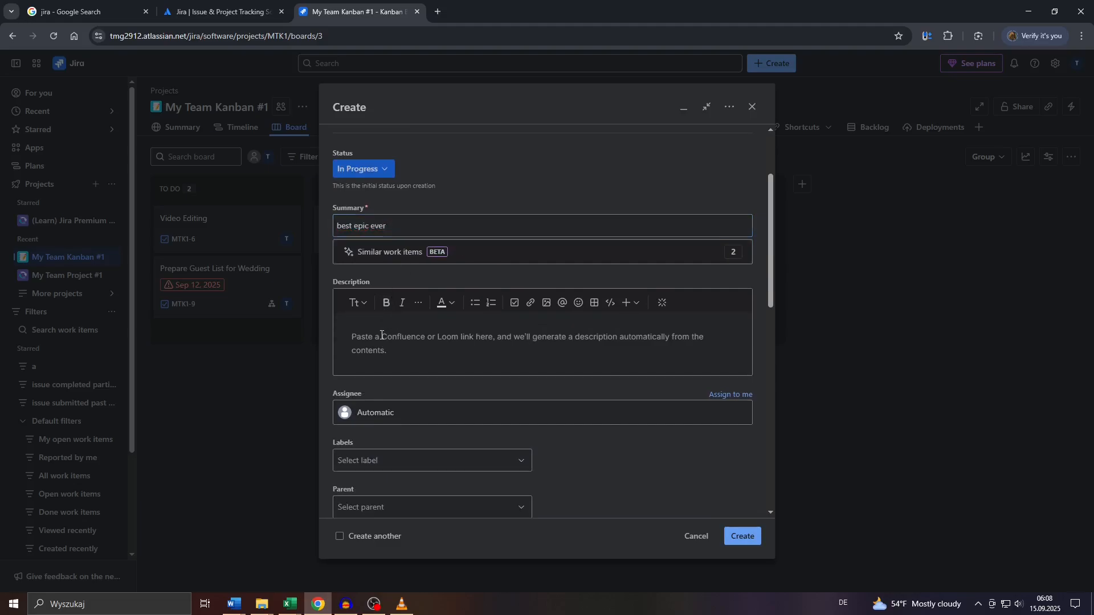
scroll(382, 336, down, 2)
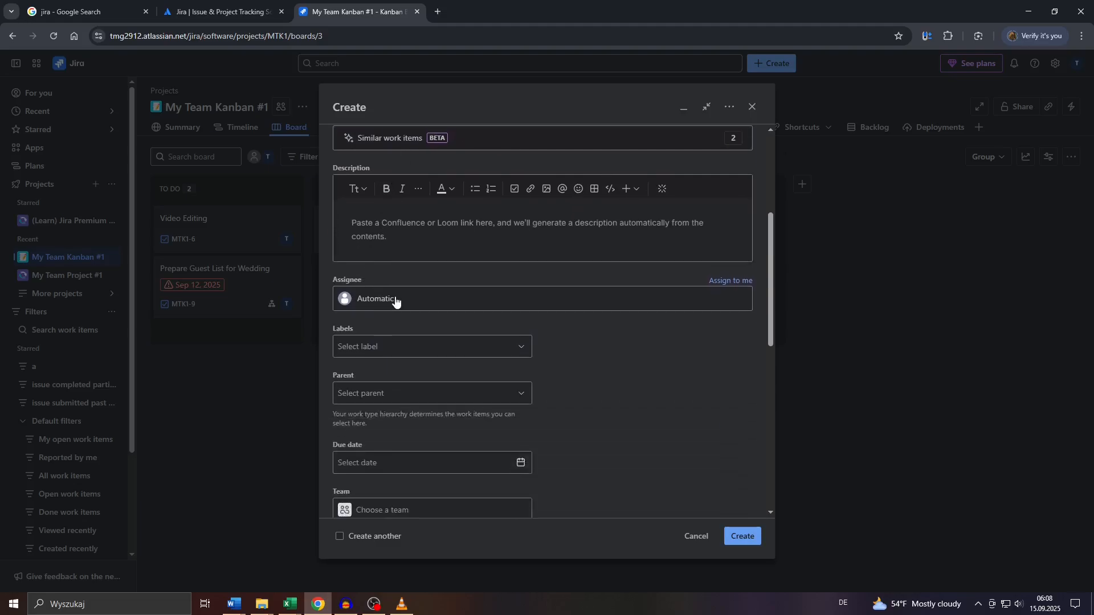
click(396, 300)
click(389, 352)
- Review the epic's remaining fields and parent options, and set its due date to 9/17/2025
scroll(398, 376, down, 2)
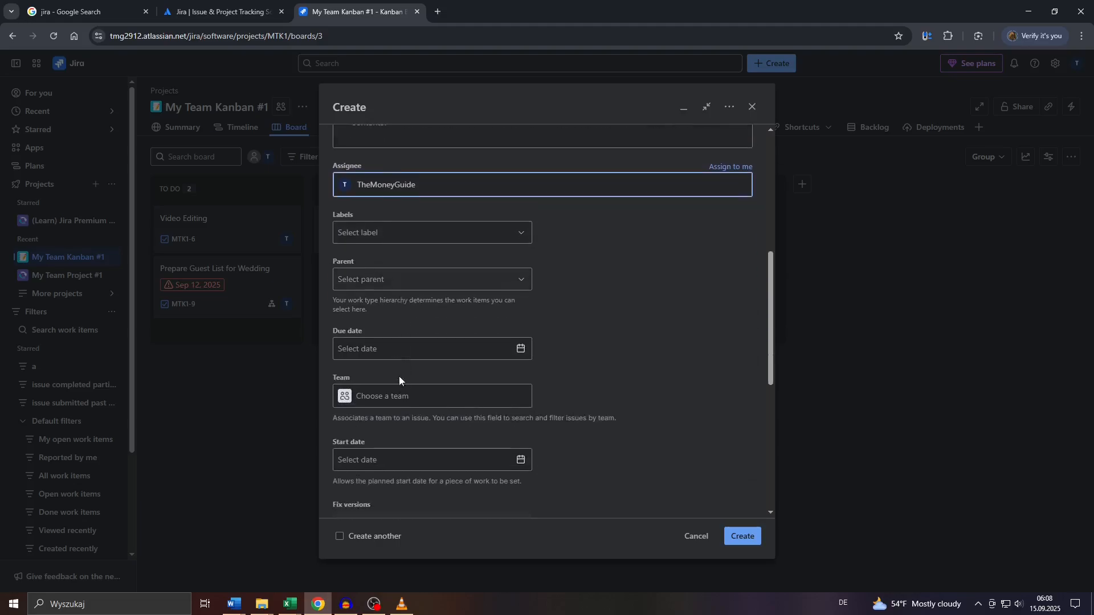
scroll(398, 376, down, 6)
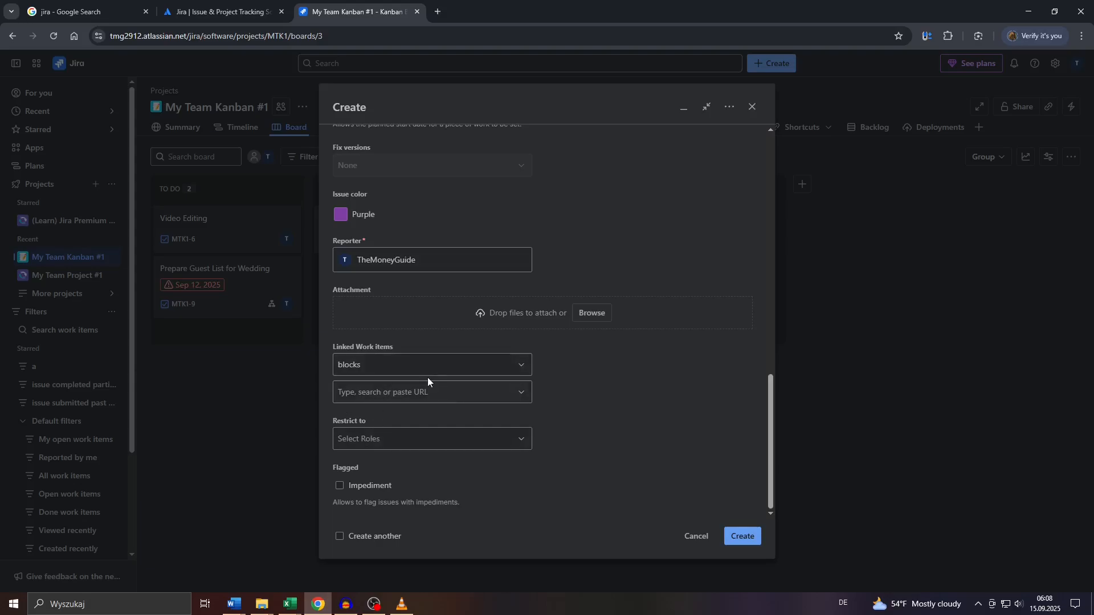
scroll(424, 379, up, 5)
scroll(424, 380, up, 1)
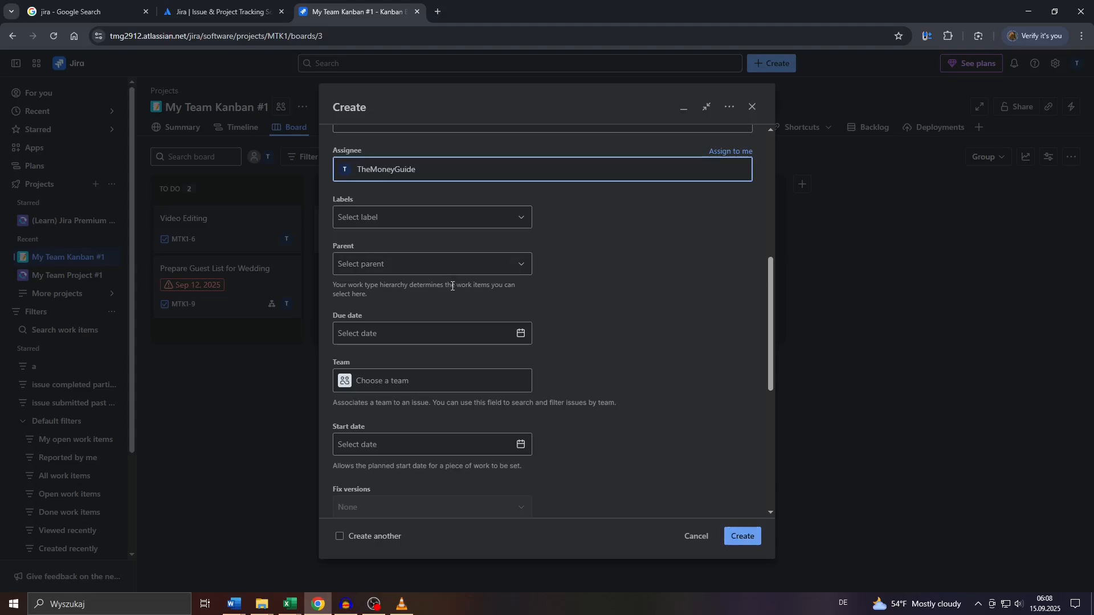
click(523, 267)
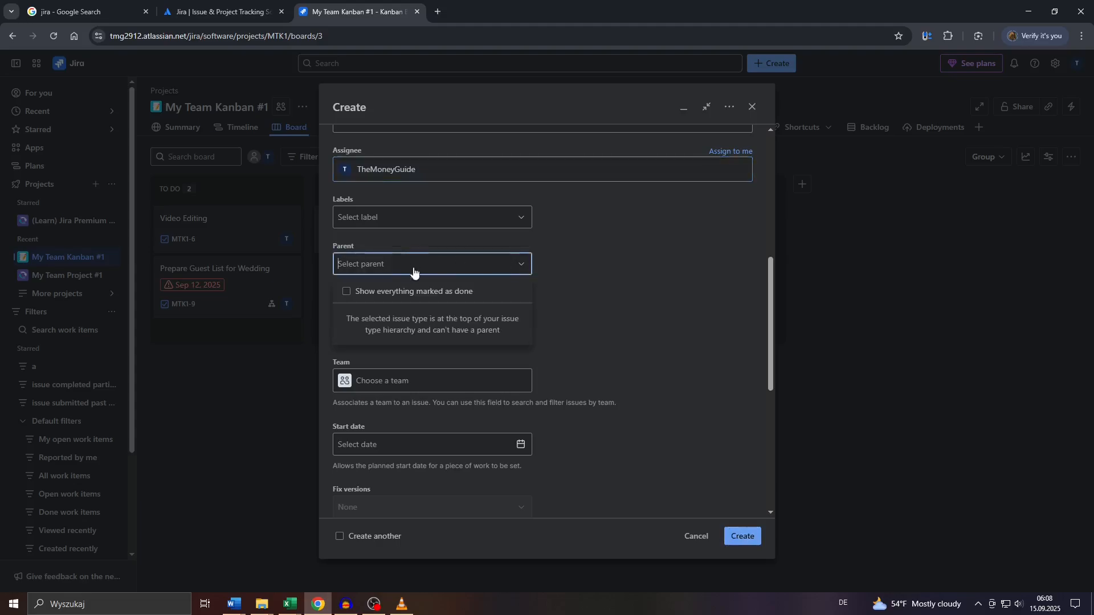
click(518, 265)
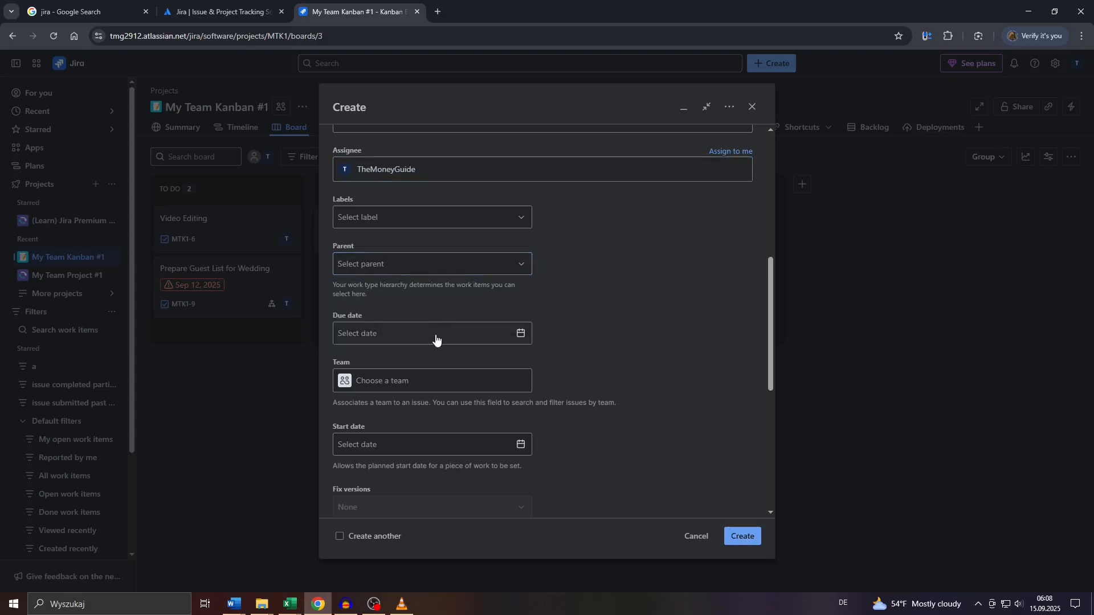
click(487, 334)
click(422, 450)
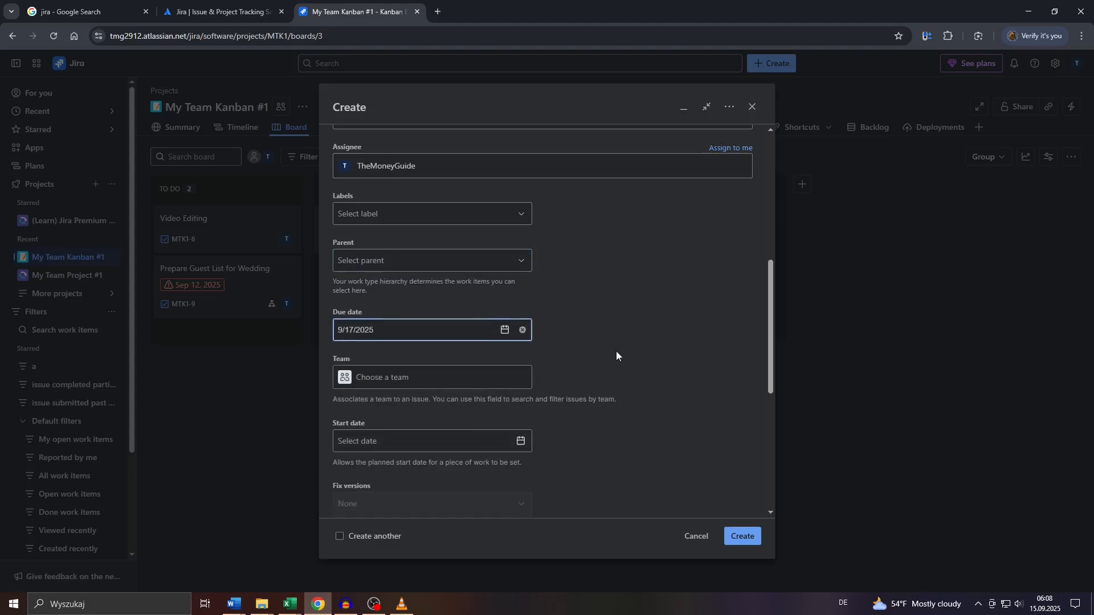
- Create the "best epic ever" epic with its remaining fields left at their defaults and dismiss the resulting notification
scroll(448, 354, down, 5)
scroll(712, 500, down, 1)
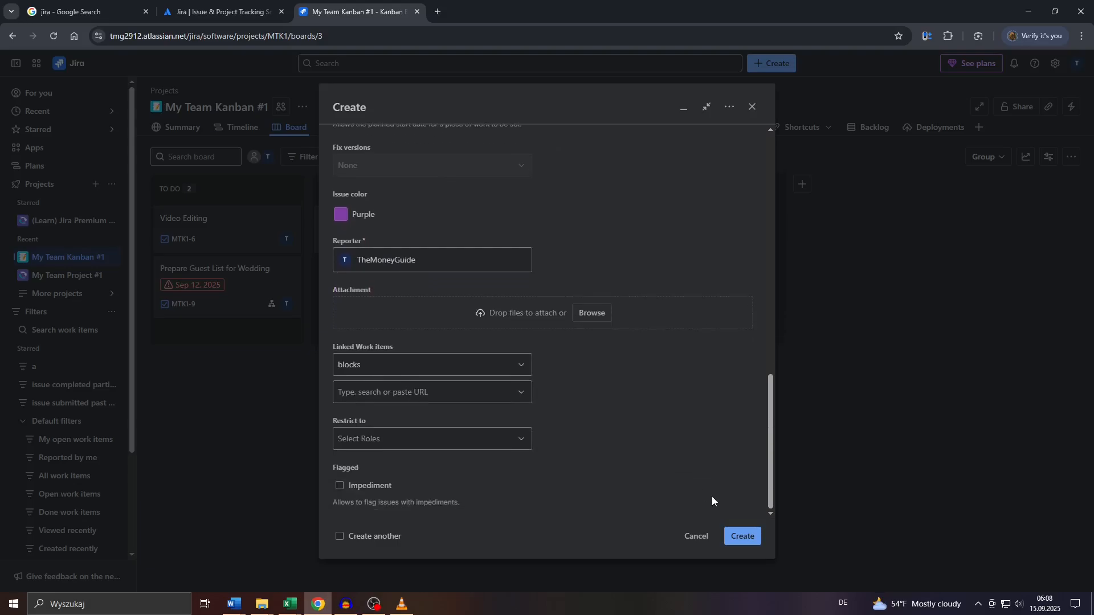
click(729, 539)
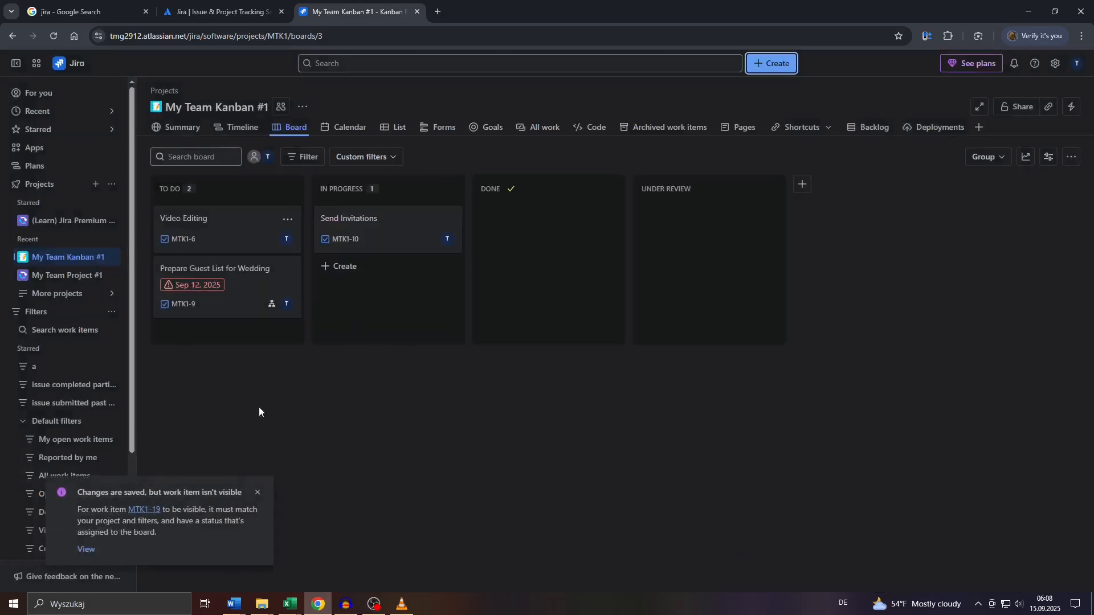
click(261, 493)
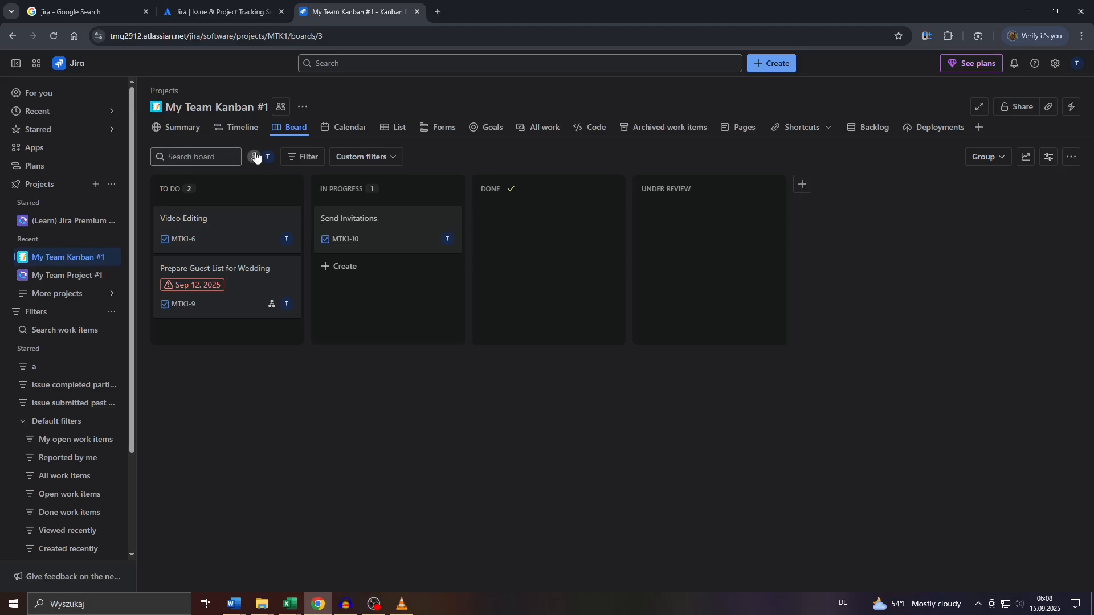
- Check where the new epic is listed in the project's timeline and backlog, and view the backlog's epic panel setting
click(244, 127)
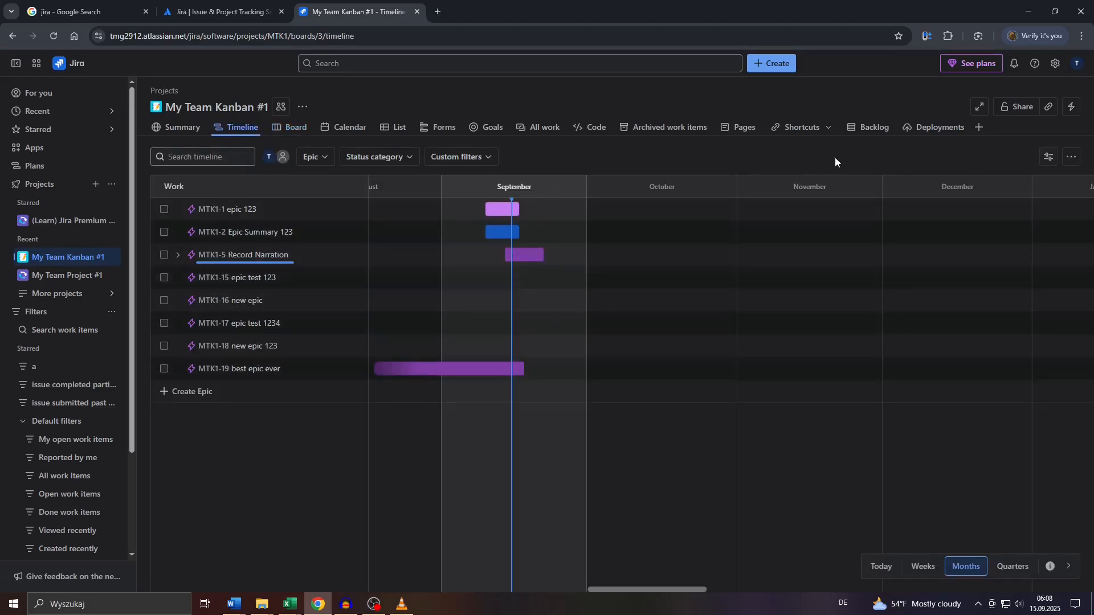
click(870, 128)
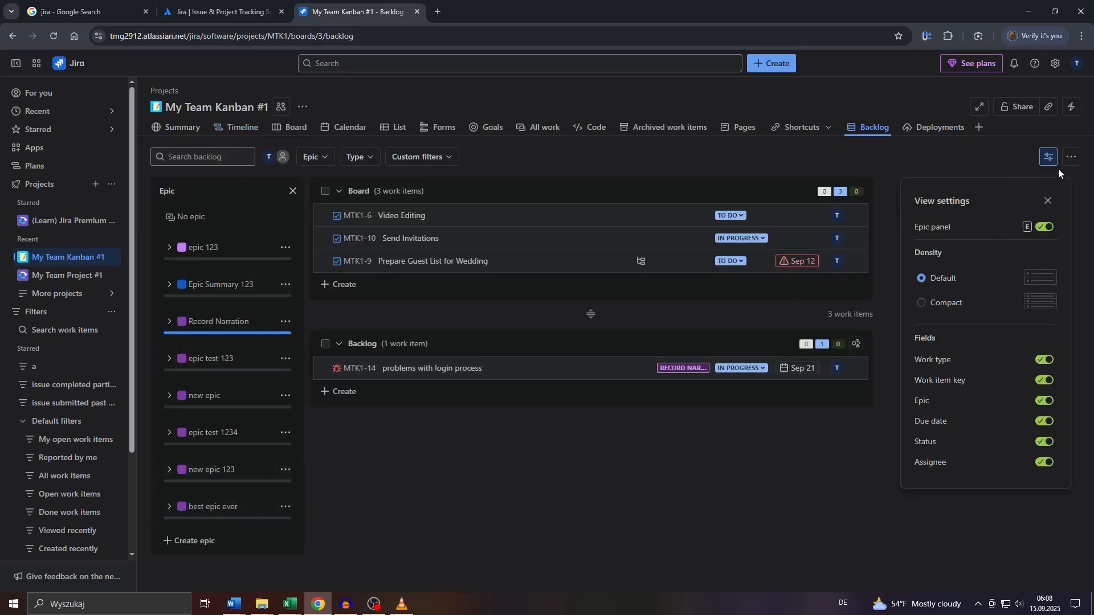
click(1048, 157)
click(1048, 157)
- Return to the timeline and open the details of the "best epic ever" epic
click(245, 127)
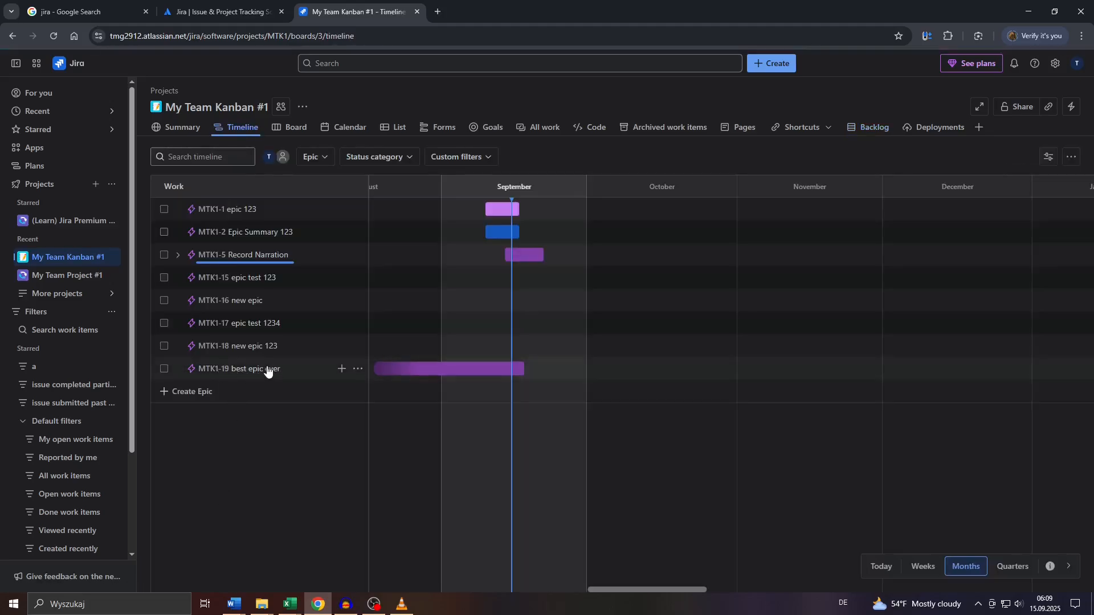
click(267, 370)
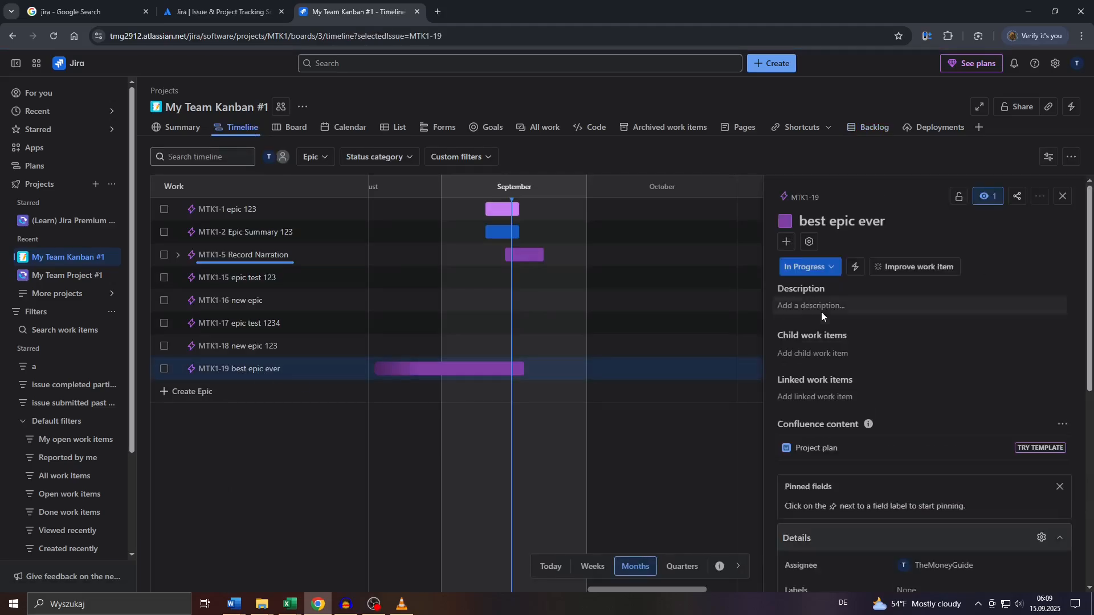